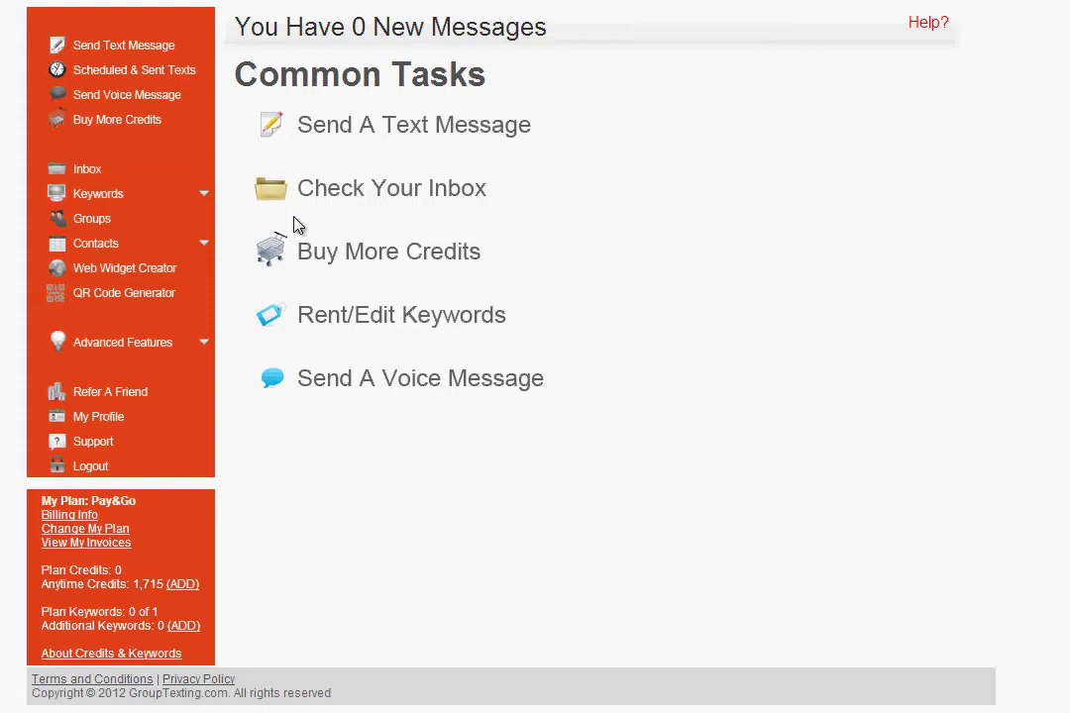
- Add the keyword 'za', confirm it is available, and activate it
{"action": "left_click", "coordinate": [134, 203]}
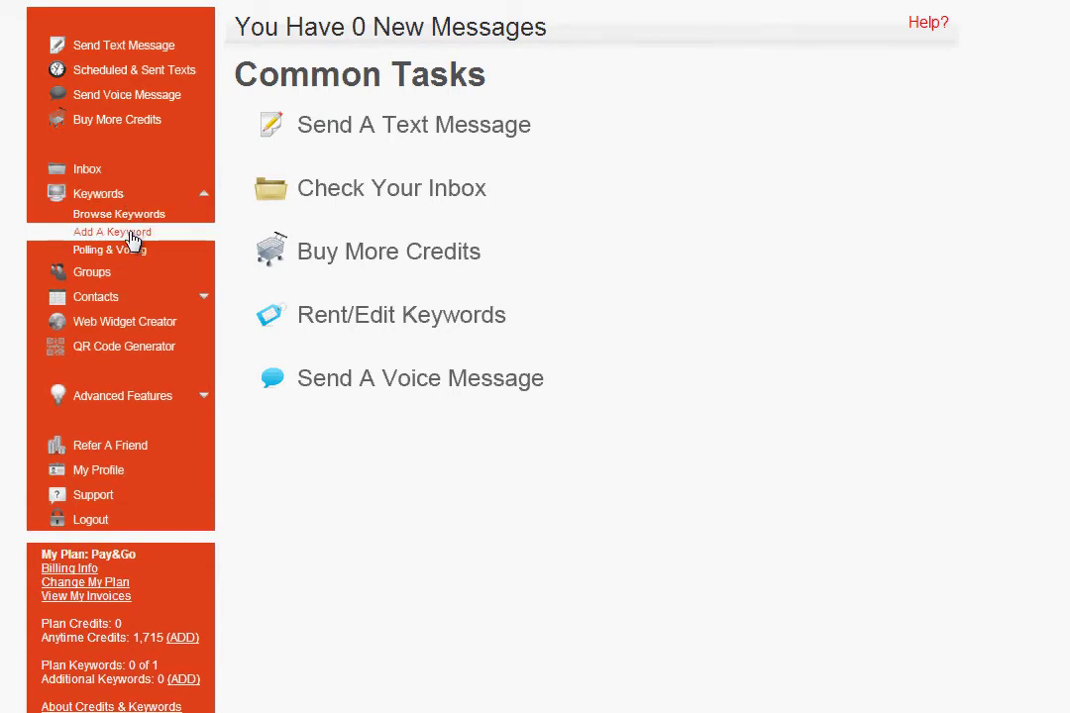
{"action": "left_click", "coordinate": [132, 240]}
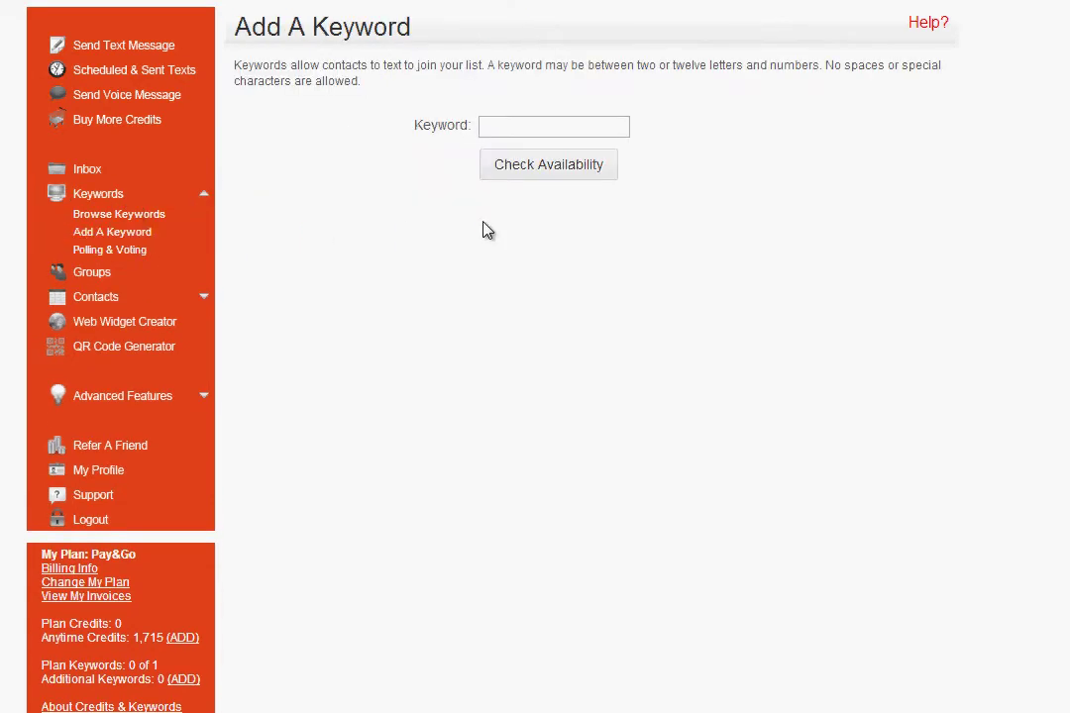
{"action": "left_click", "coordinate": [540, 128]}
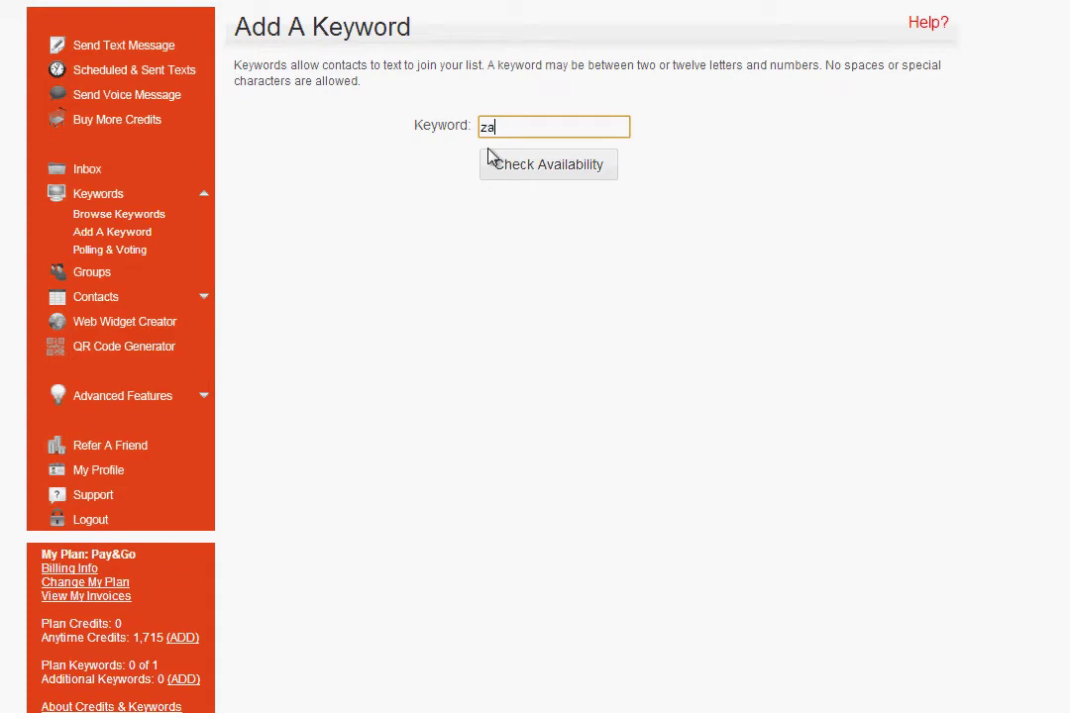
{"action": "left_click", "coordinate": [550, 168]}
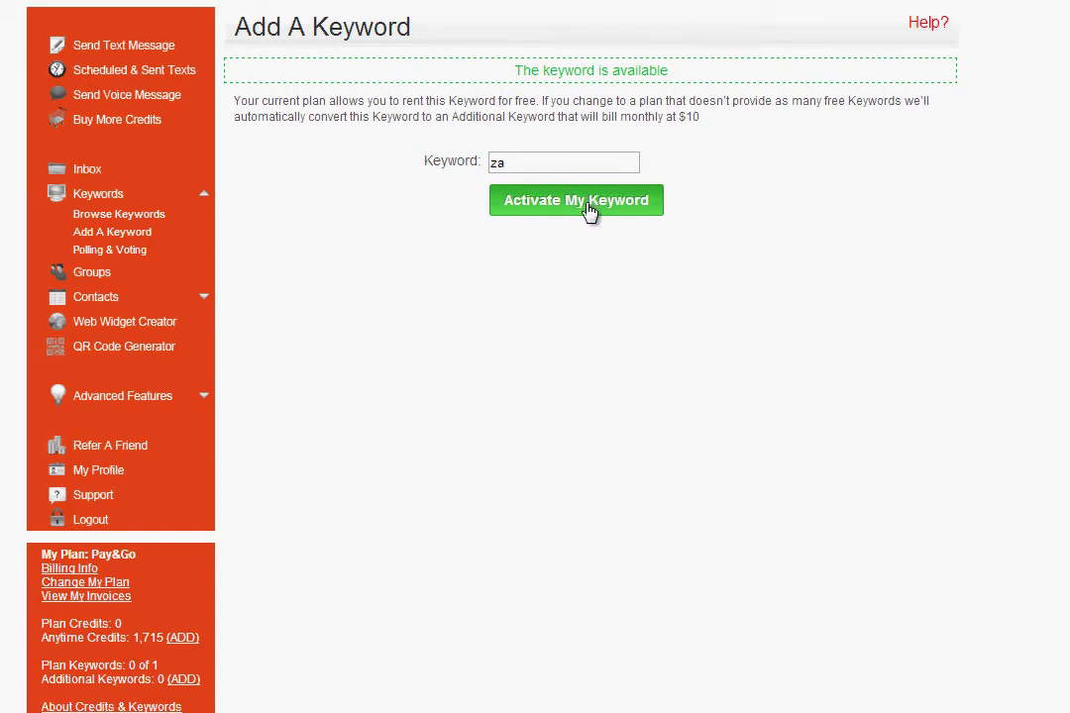
{"action": "left_click", "coordinate": [590, 208]}
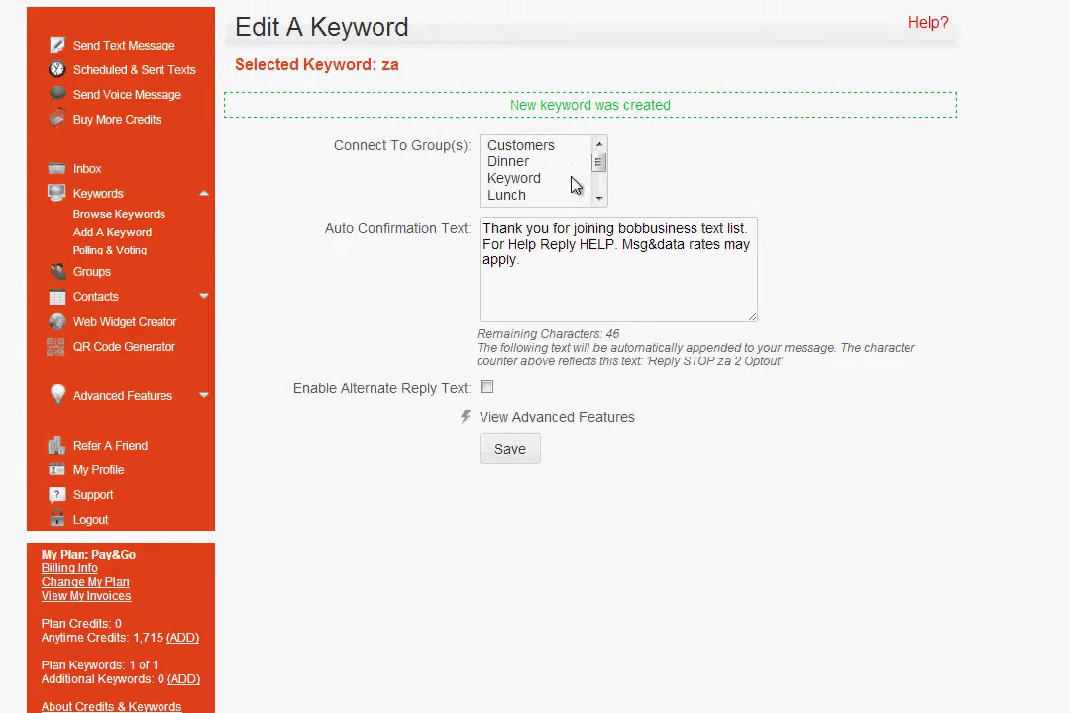
- Select VIPs as the za keyword's connected group, leaving Dinner and Keyword deselected
{"action": "left_click", "coordinate": [544, 148]}
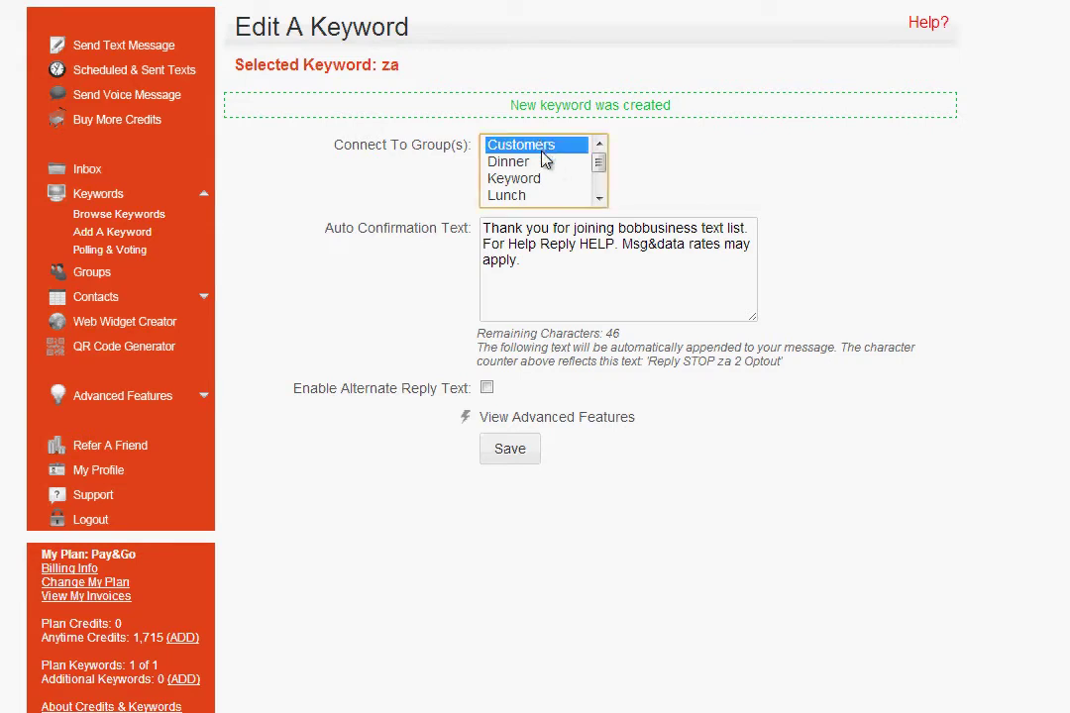
{"action": "left_click", "coordinate": [597, 199]}
{"action": "left_click", "coordinate": [598, 199]}
{"action": "left_click", "coordinate": [597, 198]}
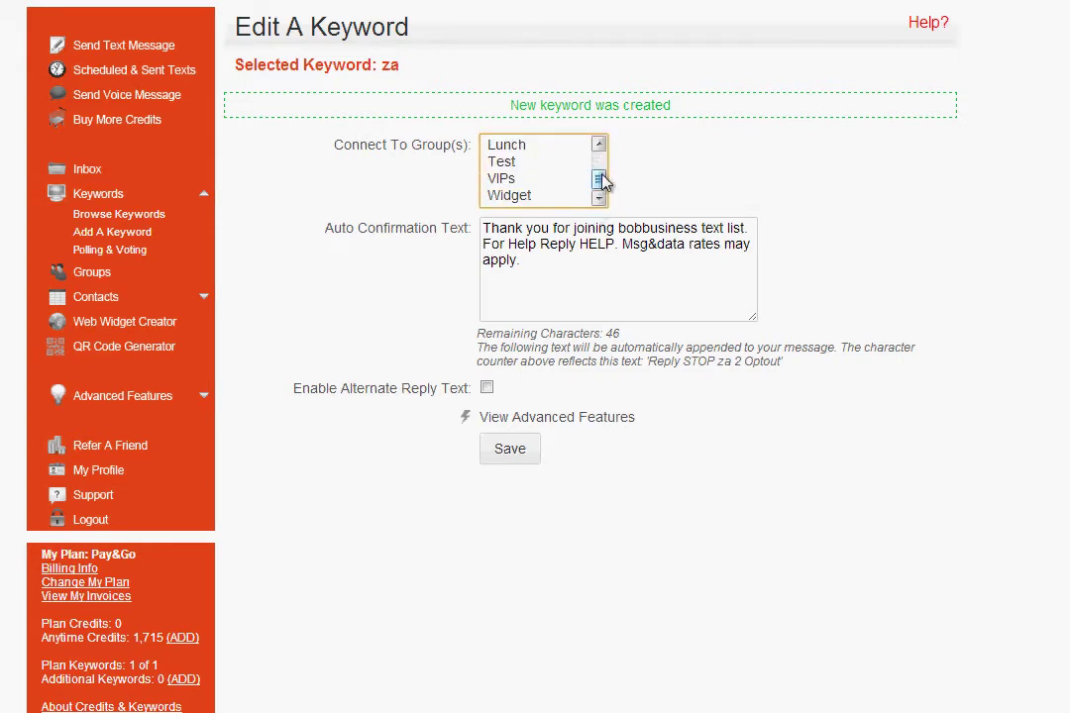
{"action": "left_click_drag", "start_coordinate": [600, 179], "coordinate": [590, 159]}
{"action": "left_click", "coordinate": [540, 162], "text": "ctrl"}
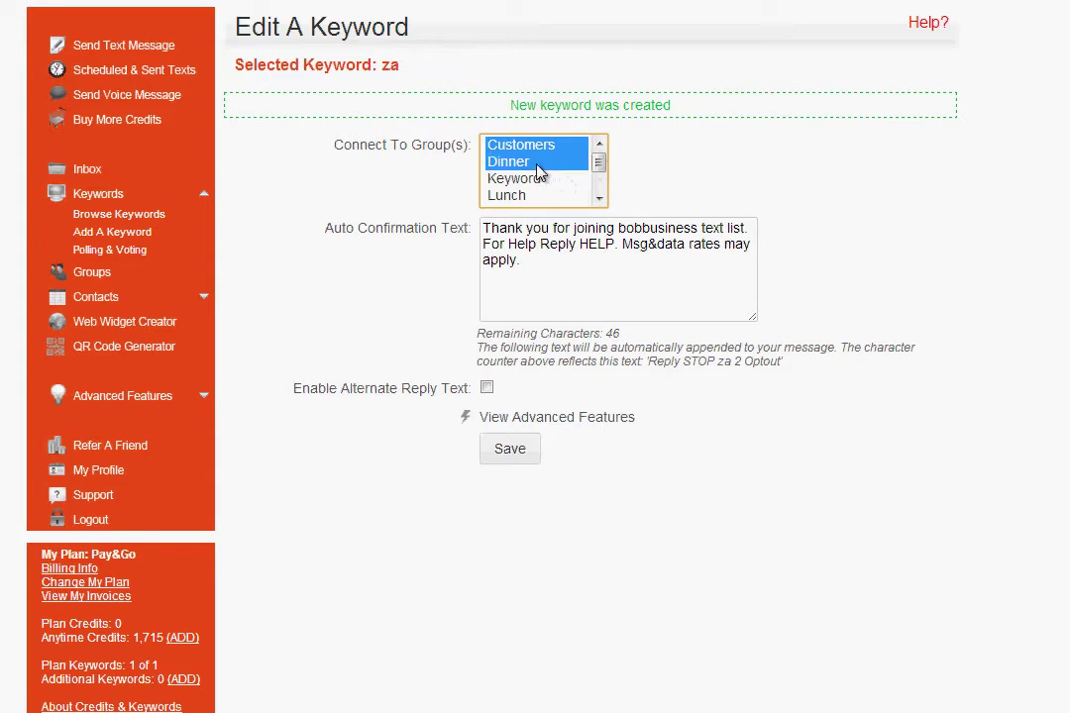
{"action": "left_click", "coordinate": [532, 180], "text": "ctrl"}
{"action": "left_click", "coordinate": [535, 163], "text": "ctrl"}
{"action": "left_click", "coordinate": [530, 178], "text": "ctrl"}
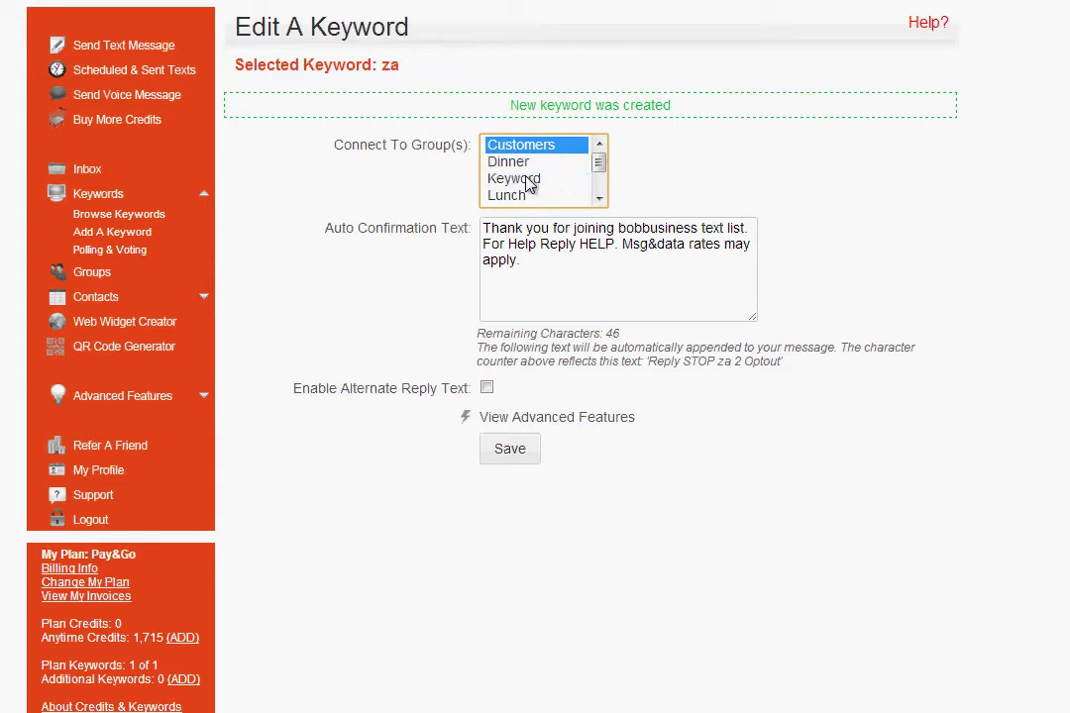
{"action": "left_click", "coordinate": [600, 200]}
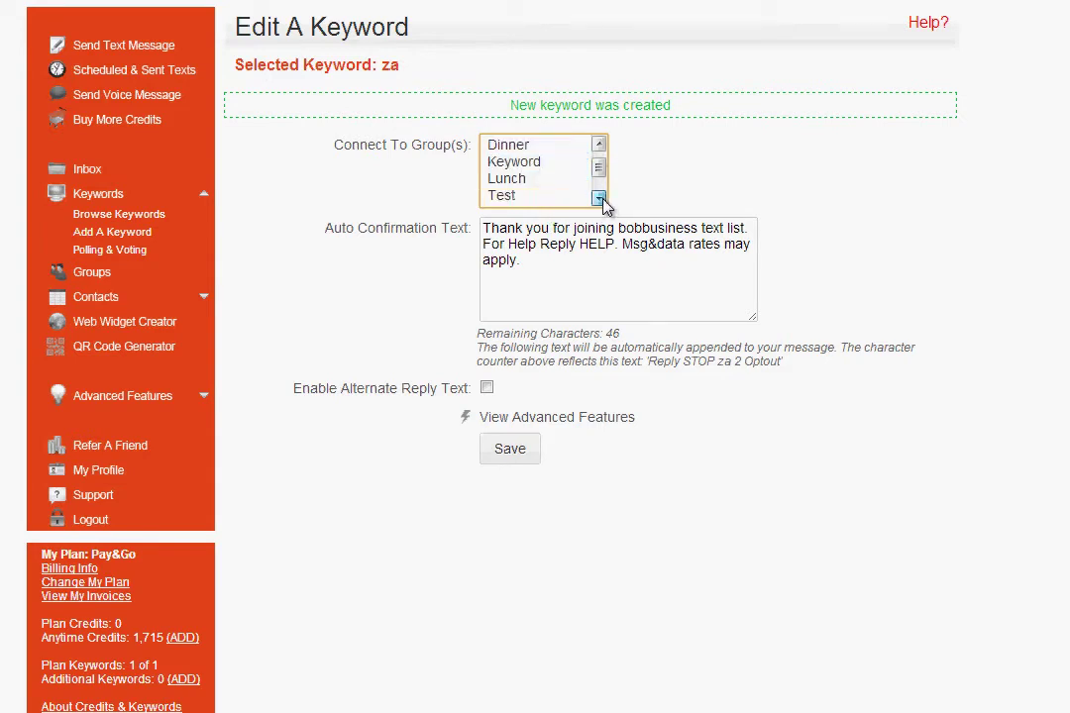
{"action": "left_click", "coordinate": [601, 199]}
{"action": "left_click", "coordinate": [601, 199]}
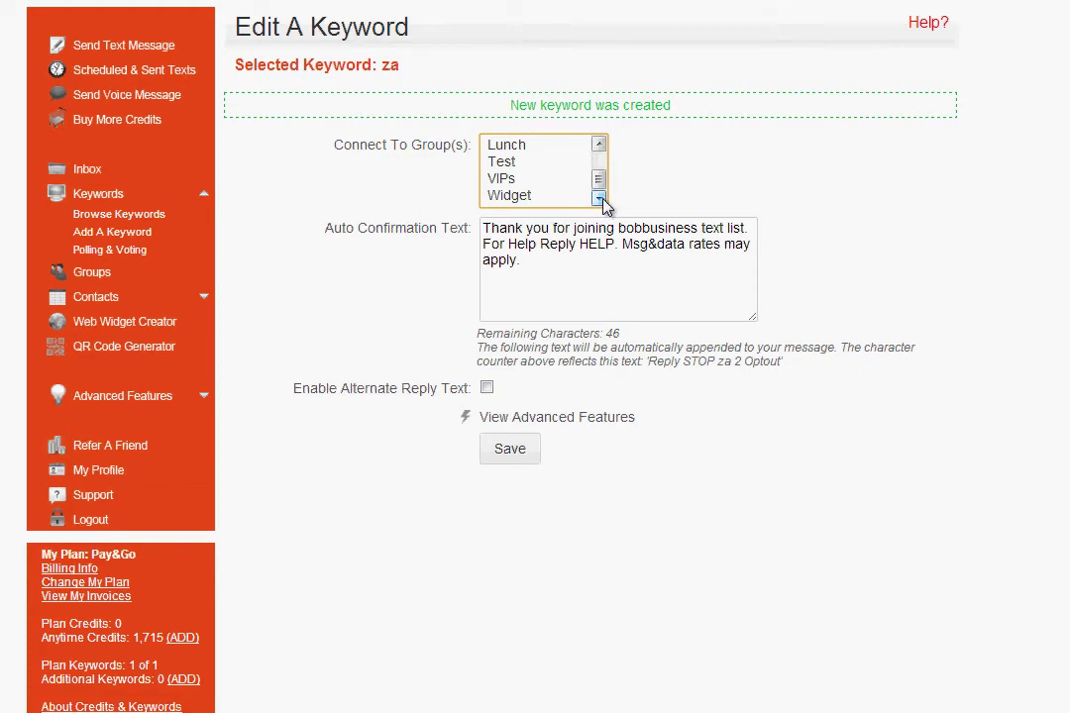
{"action": "left_click", "coordinate": [545, 179]}
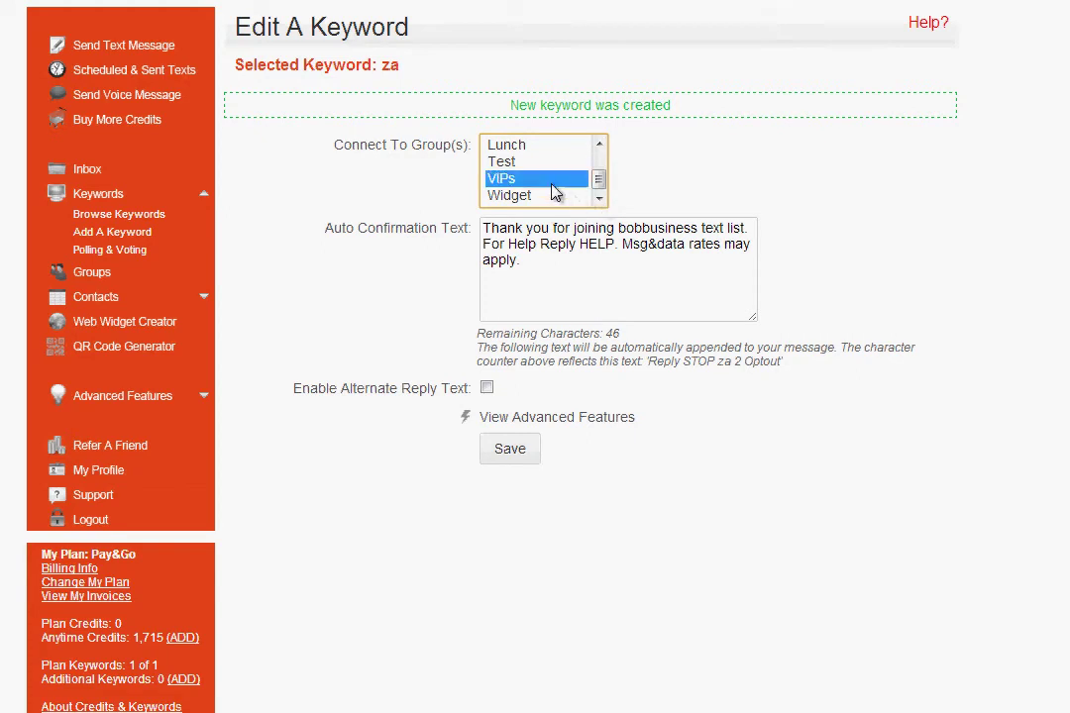
{"action": "left_click", "coordinate": [614, 278]}
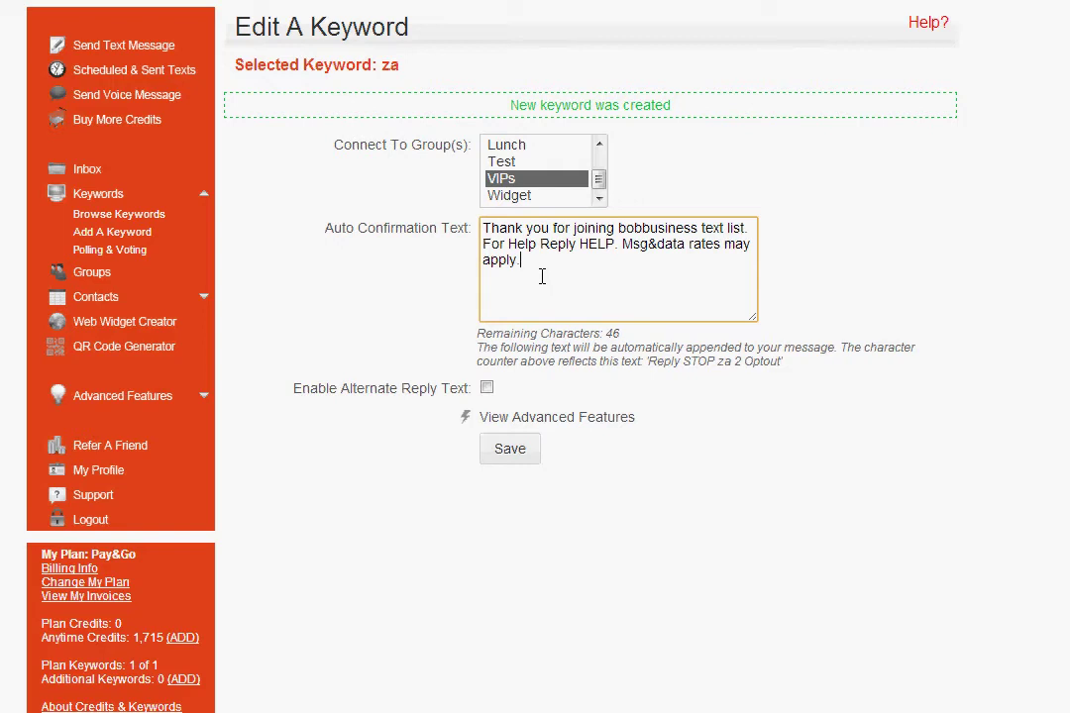
- Replace the confirmation text with the three-line Wizard of Za VIPs message, blank lines around the free-slice line
{"action": "left_click_drag", "start_coordinate": [557, 270], "coordinate": [359, 200]}
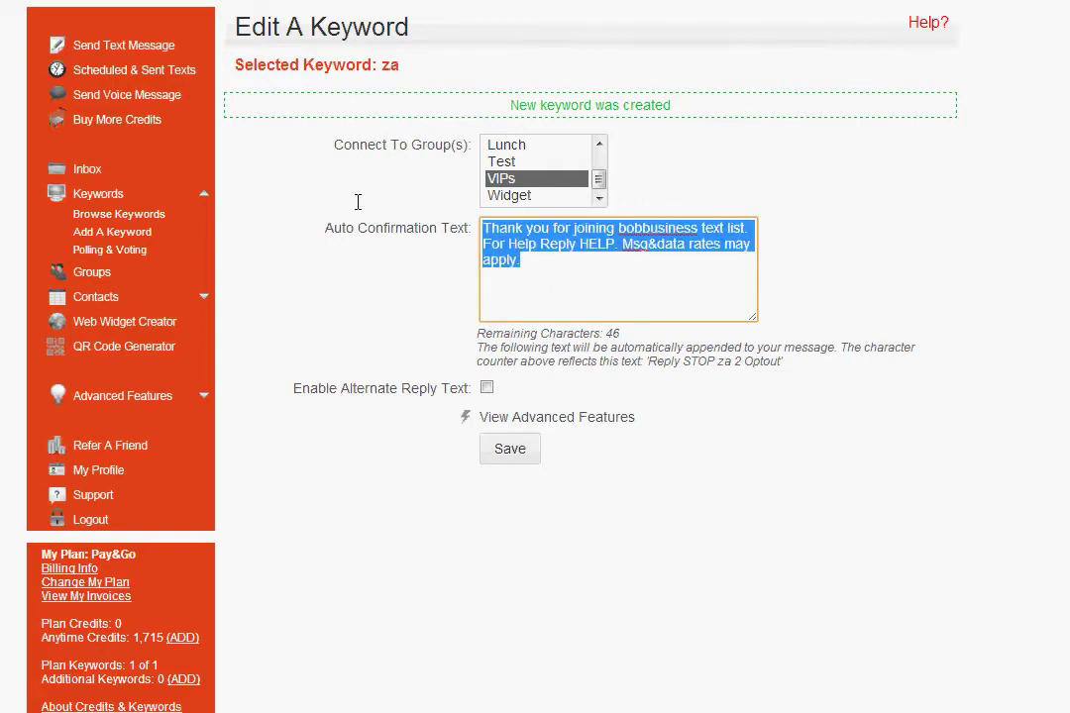
{"action": "key", "text": "BackSpace"}
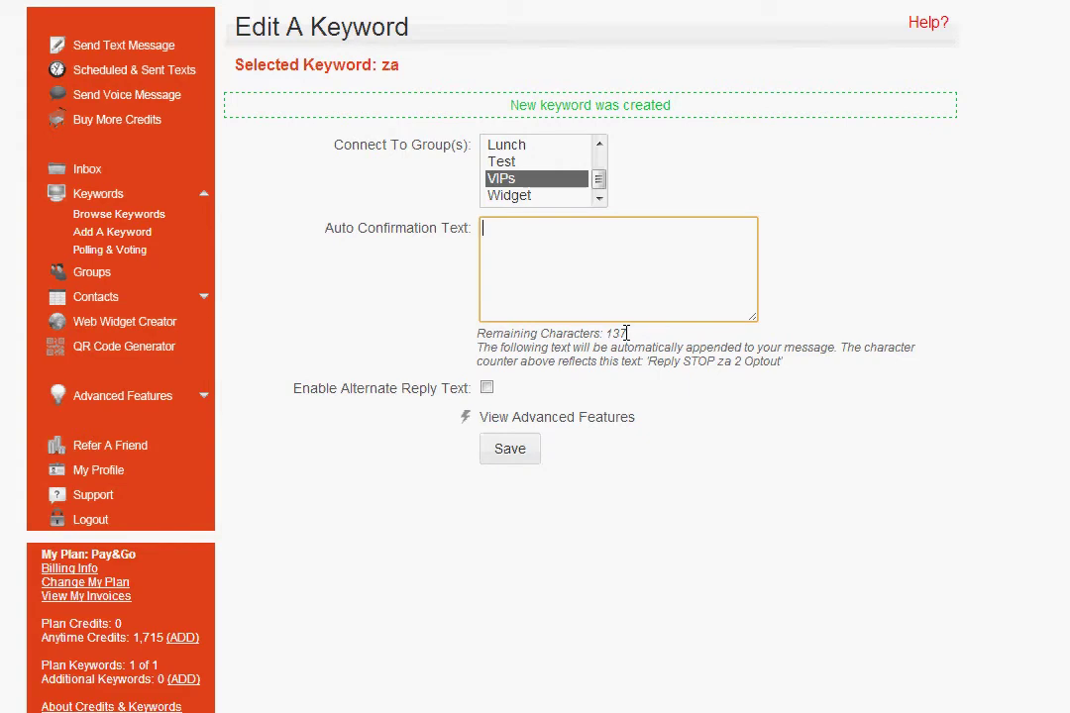
{"action": "type", "text": "Thanks for Joining the Wizard of Za VIPs Show this text for a free plain slice Stay tuned for more specials & promos"}
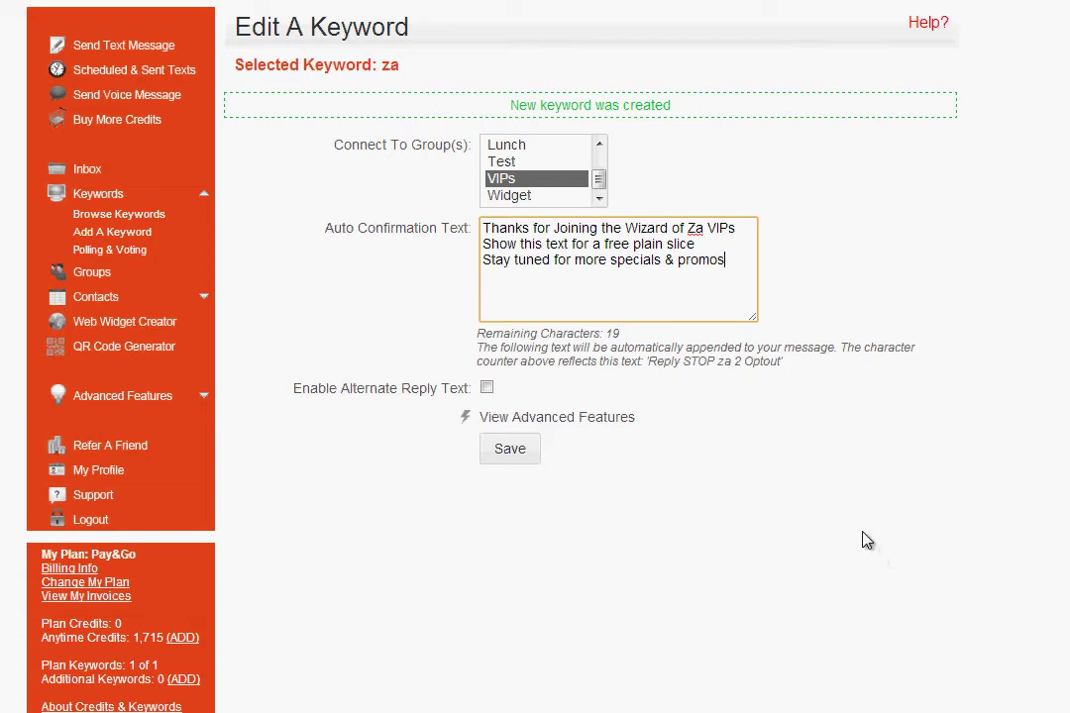
{"action": "left_click_drag", "start_coordinate": [702, 249], "coordinate": [483, 245]}
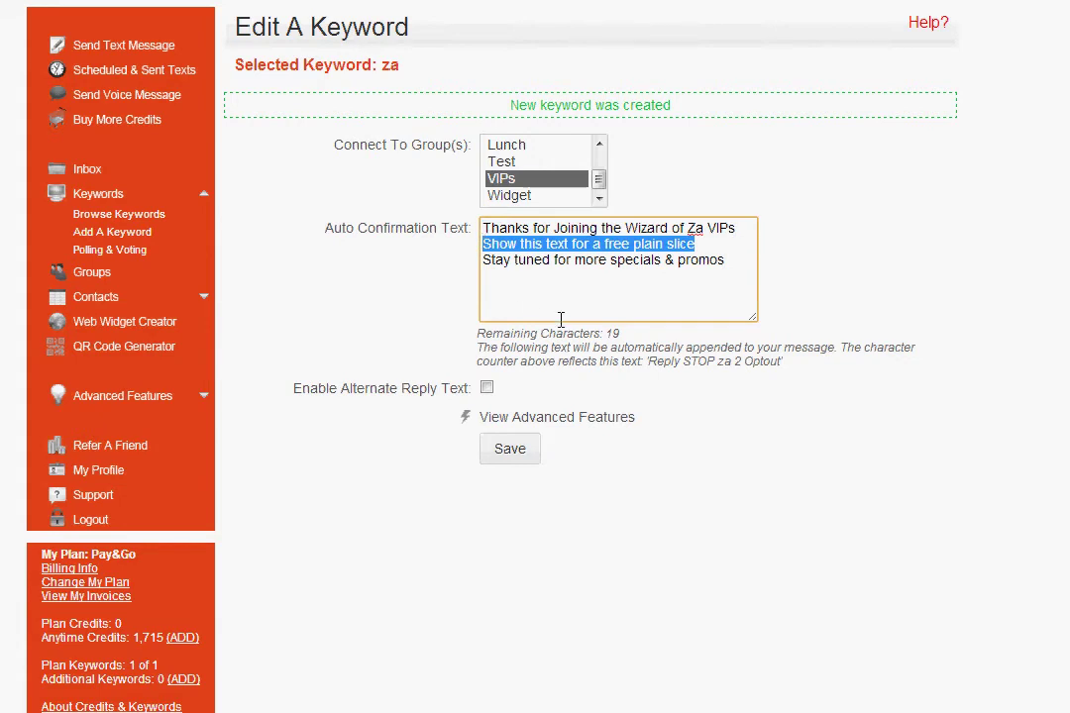
{"action": "left_click", "coordinate": [715, 254]}
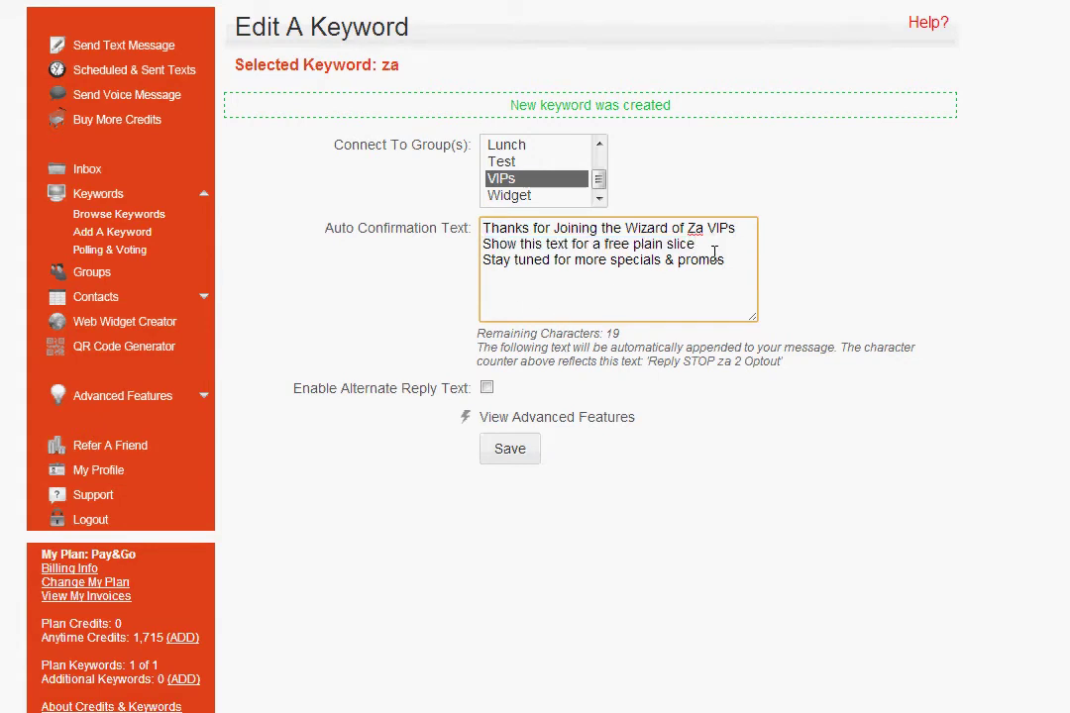
{"action": "key", "text": "Return"}
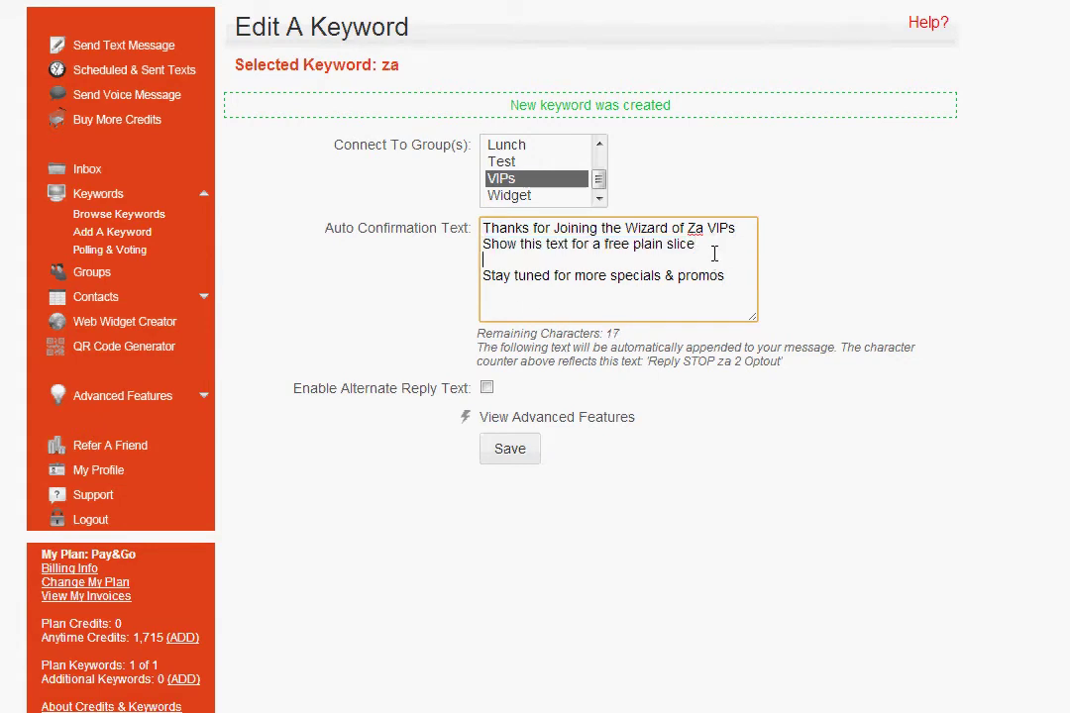
{"action": "left_click", "coordinate": [482, 245]}
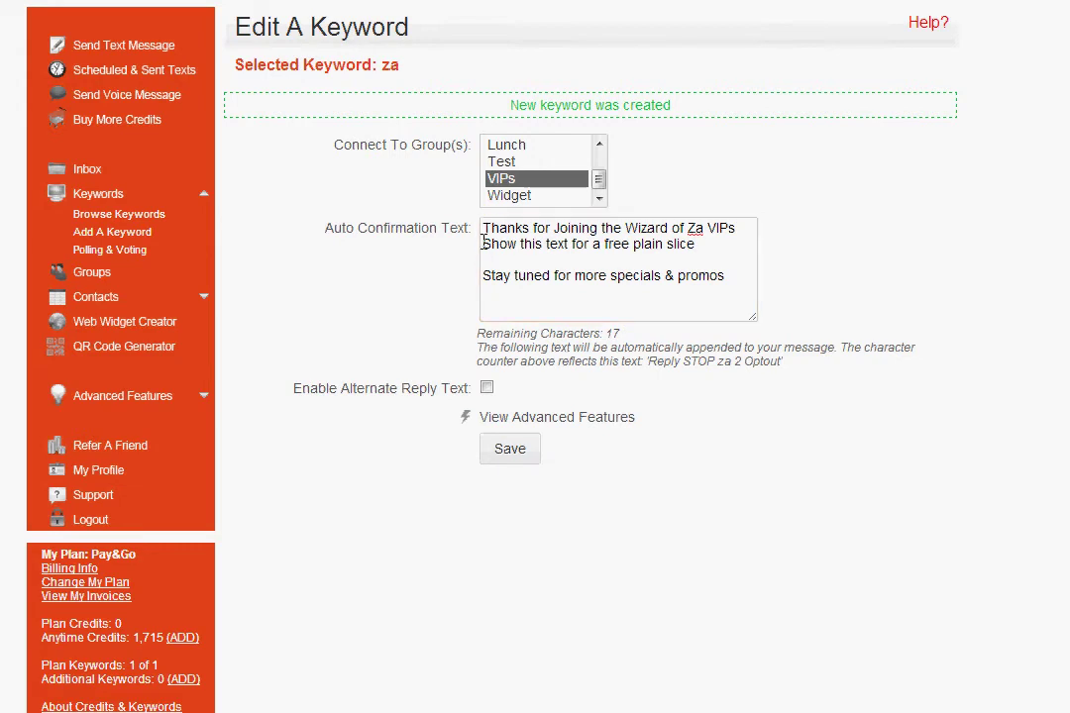
{"action": "key", "text": "Return"}
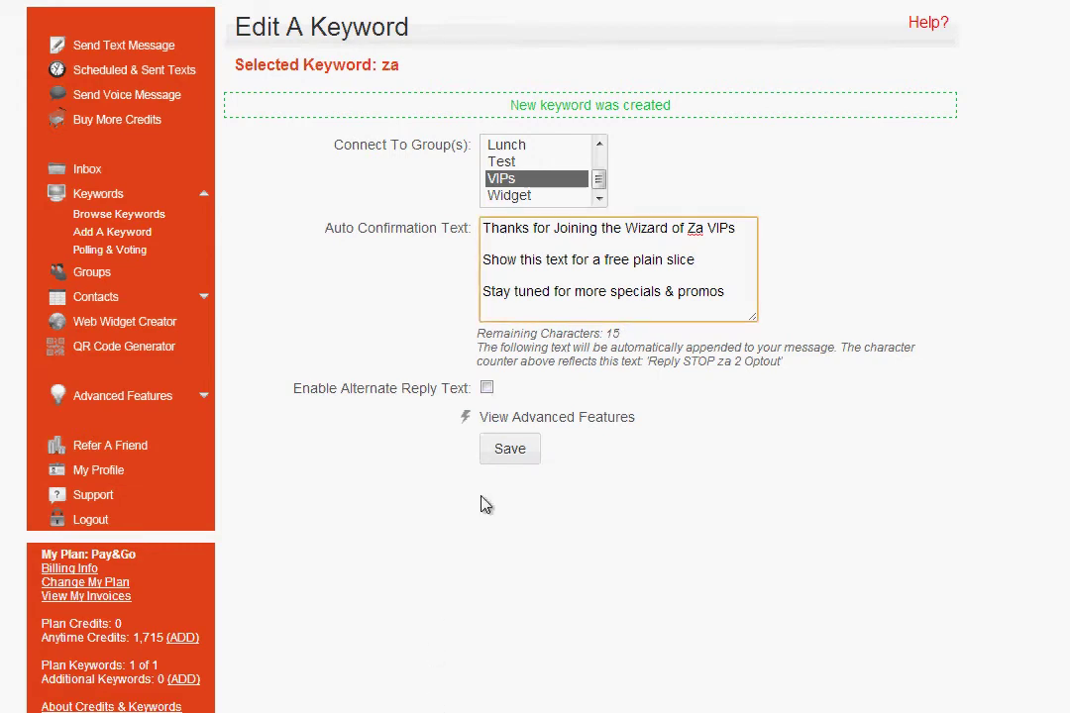
- Enable alternate reply text saying the free slice was already sent, then expand the advanced features
{"action": "left_click", "coordinate": [487, 388]}
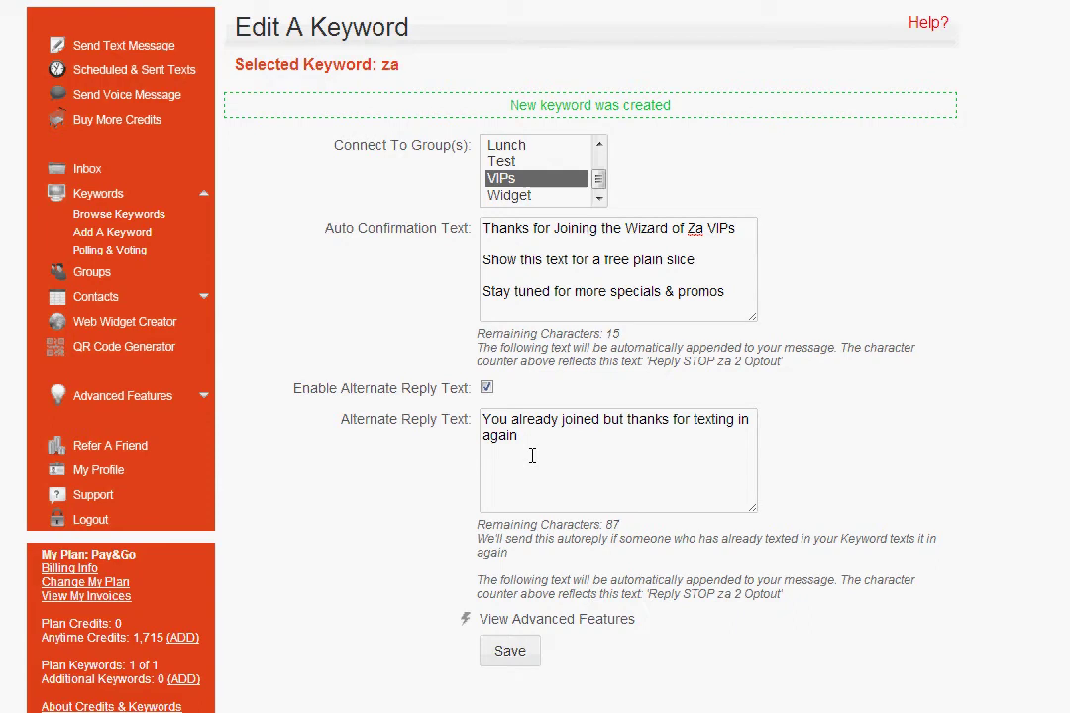
{"action": "left_click_drag", "start_coordinate": [535, 452], "coordinate": [386, 341]}
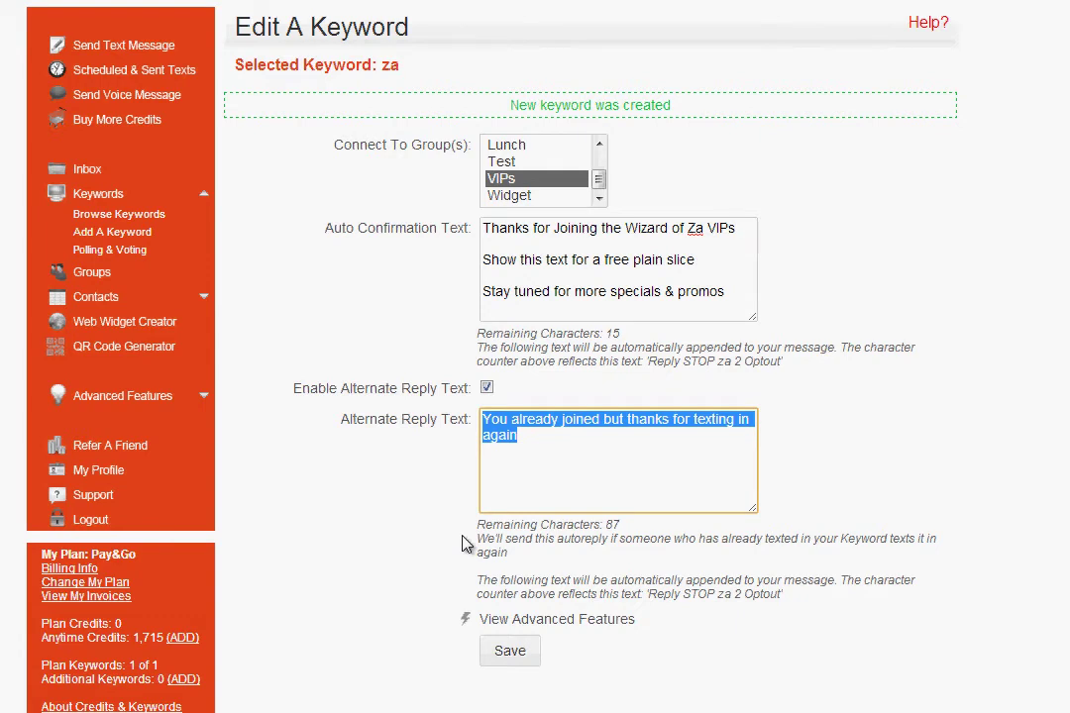
{"action": "type", "text": "Thanks for texting in again. We've already sent you the free slice, but stay tuned for the next VIP special coming very soon!"}
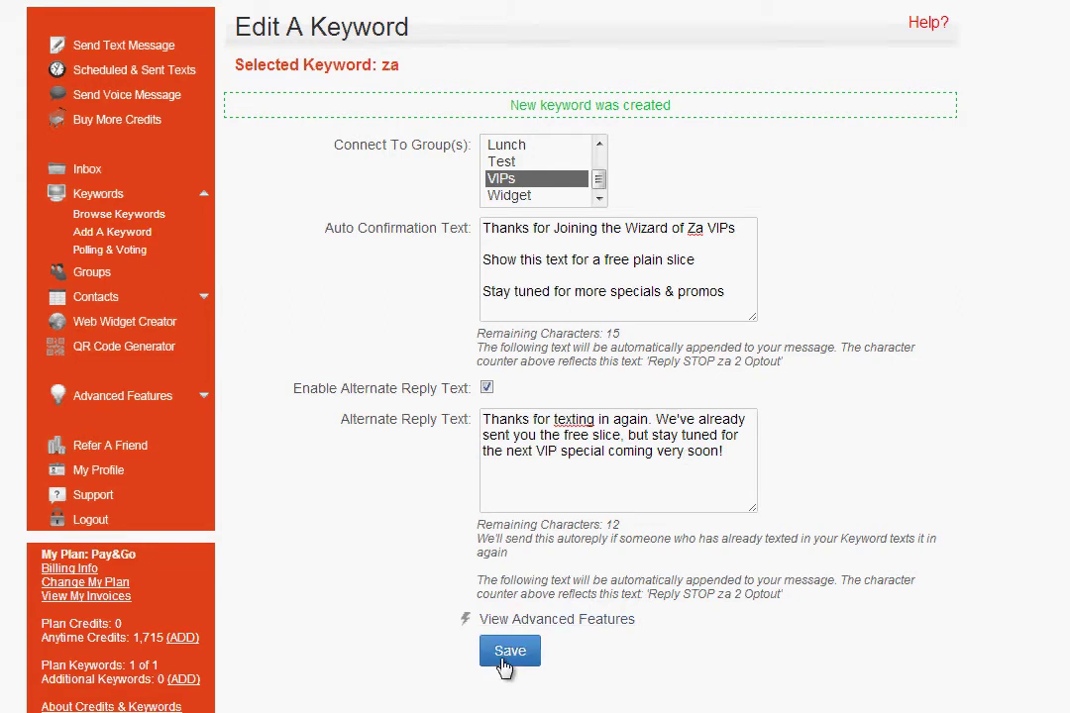
{"action": "left_click", "coordinate": [544, 621]}
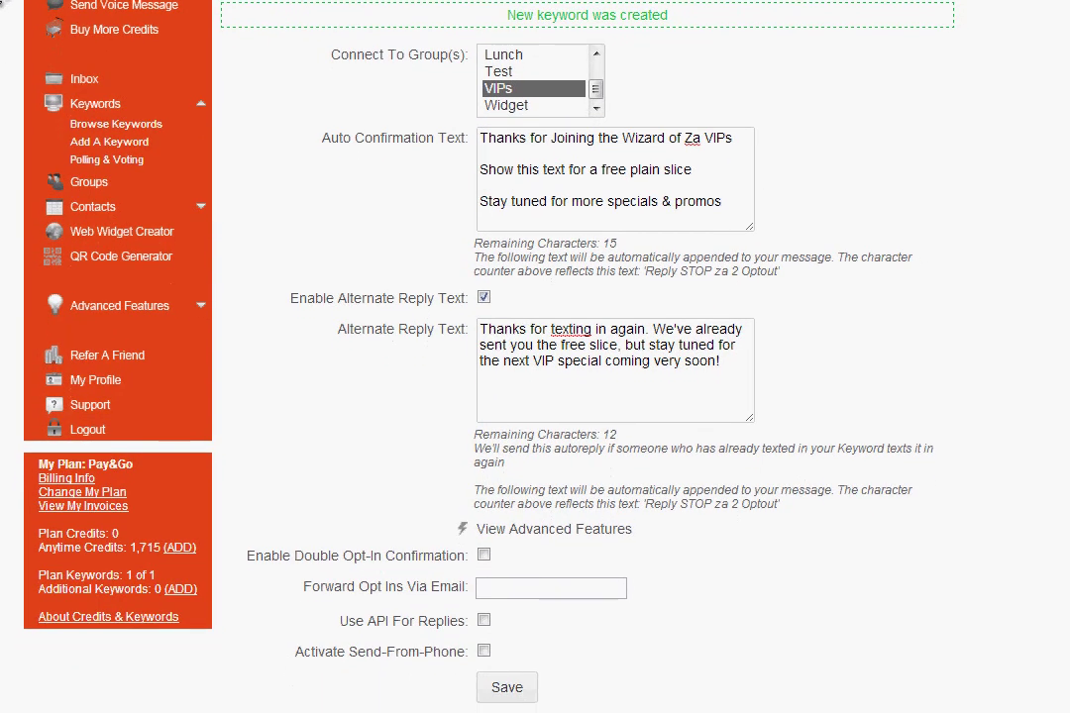
- Turn on double opt-in confirmation with the default 'Reply Y to join' text
{"action": "left_click", "coordinate": [484, 557]}
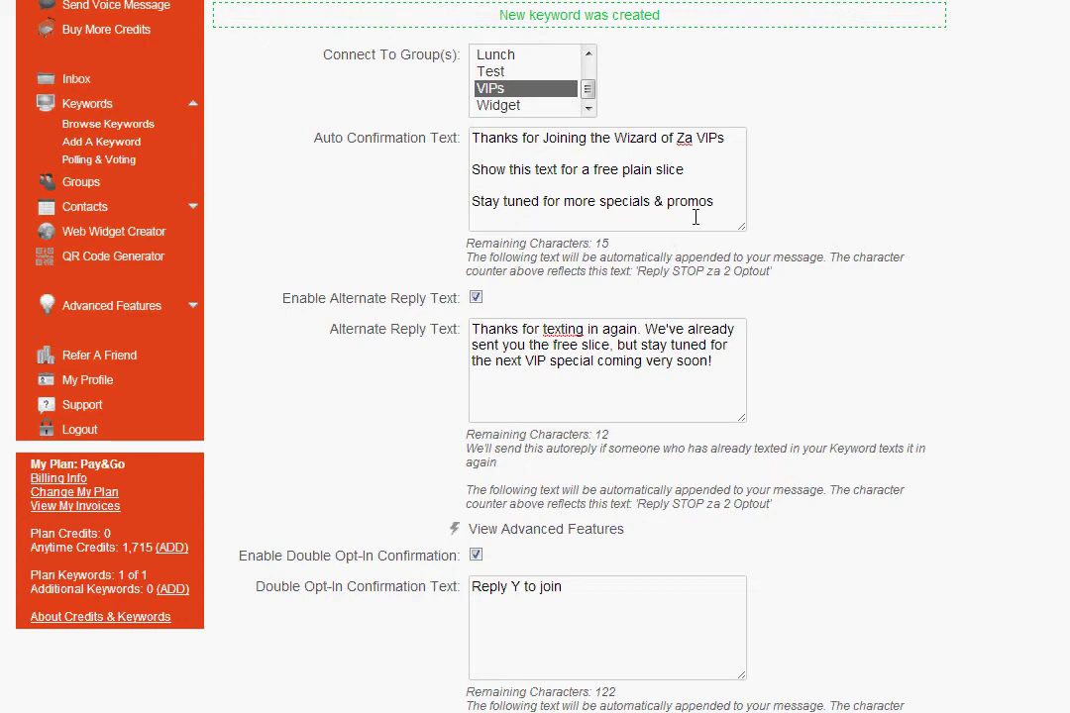
{"action": "left_click_drag", "start_coordinate": [731, 199], "coordinate": [406, 85]}
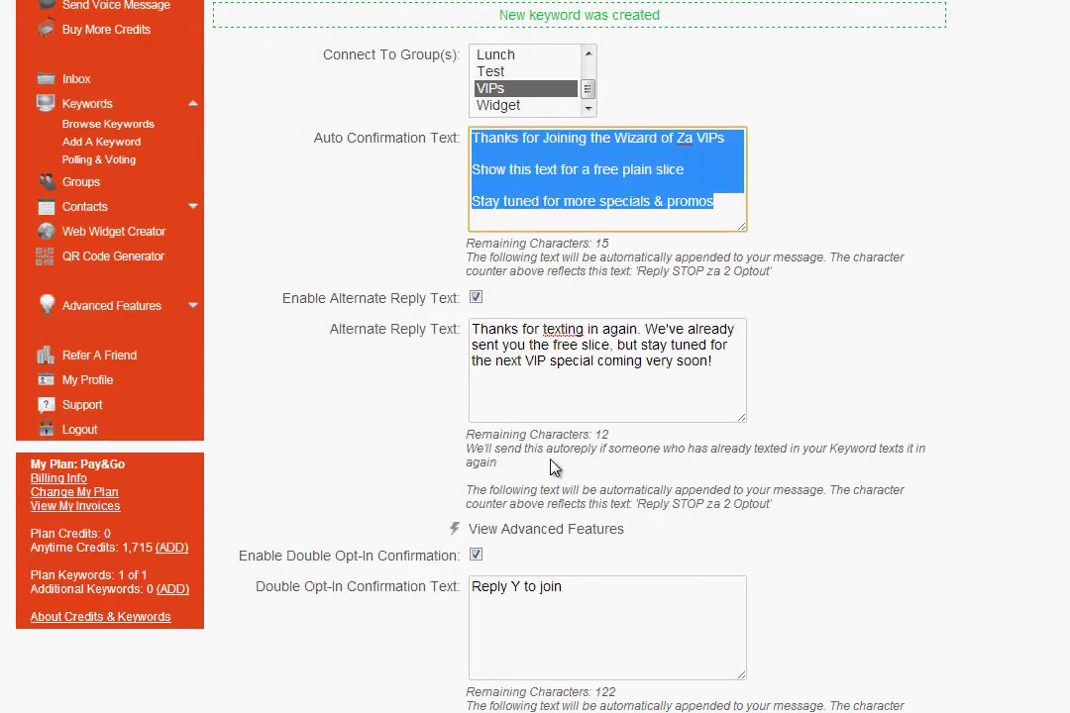
{"action": "left_click_drag", "start_coordinate": [639, 607], "coordinate": [446, 586]}
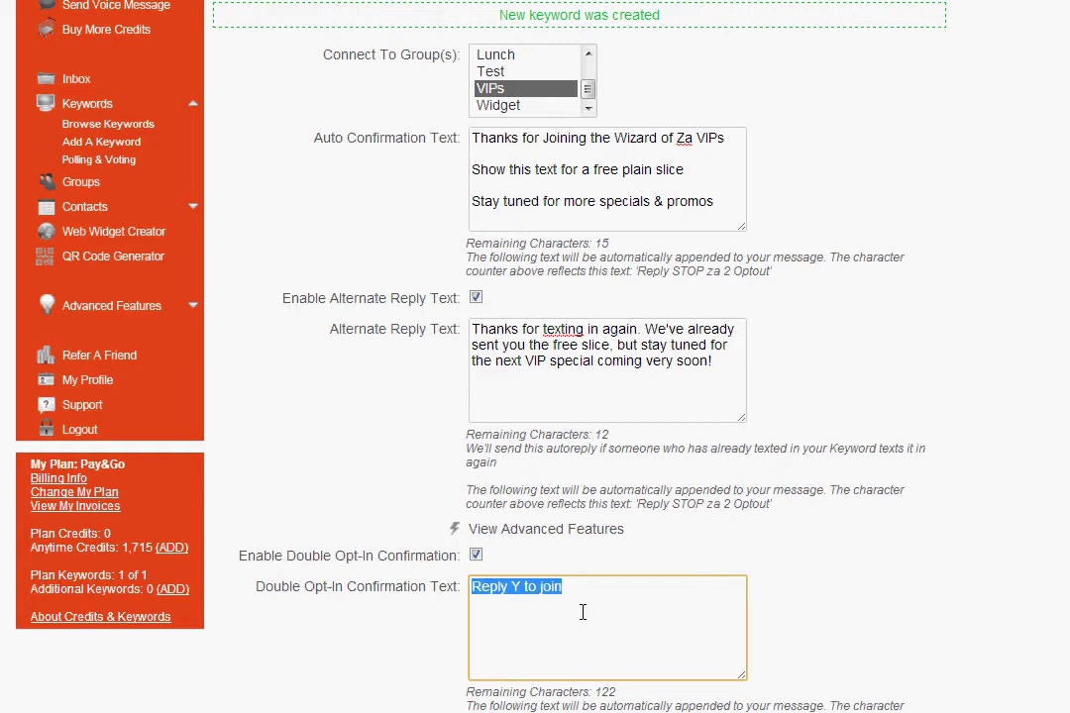
- Disable double opt-in, enter an email address for forwarding opt-ins, and activate Send-From-Phone
{"action": "left_click", "coordinate": [475, 555]}
{"action": "left_click", "coordinate": [516, 589]}
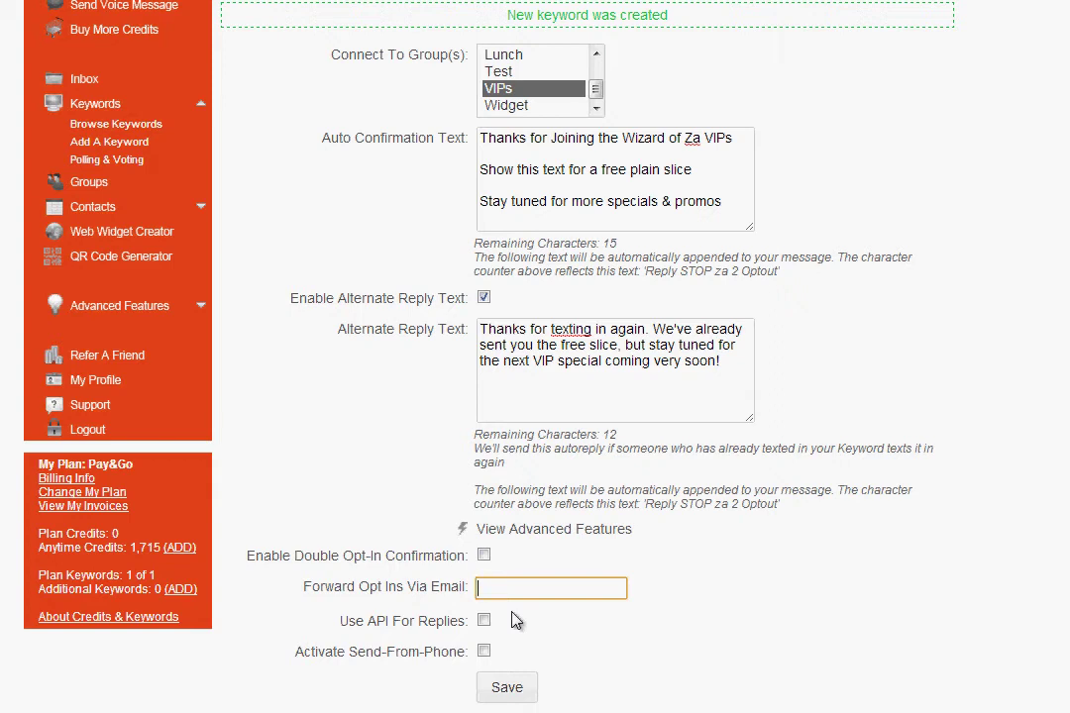
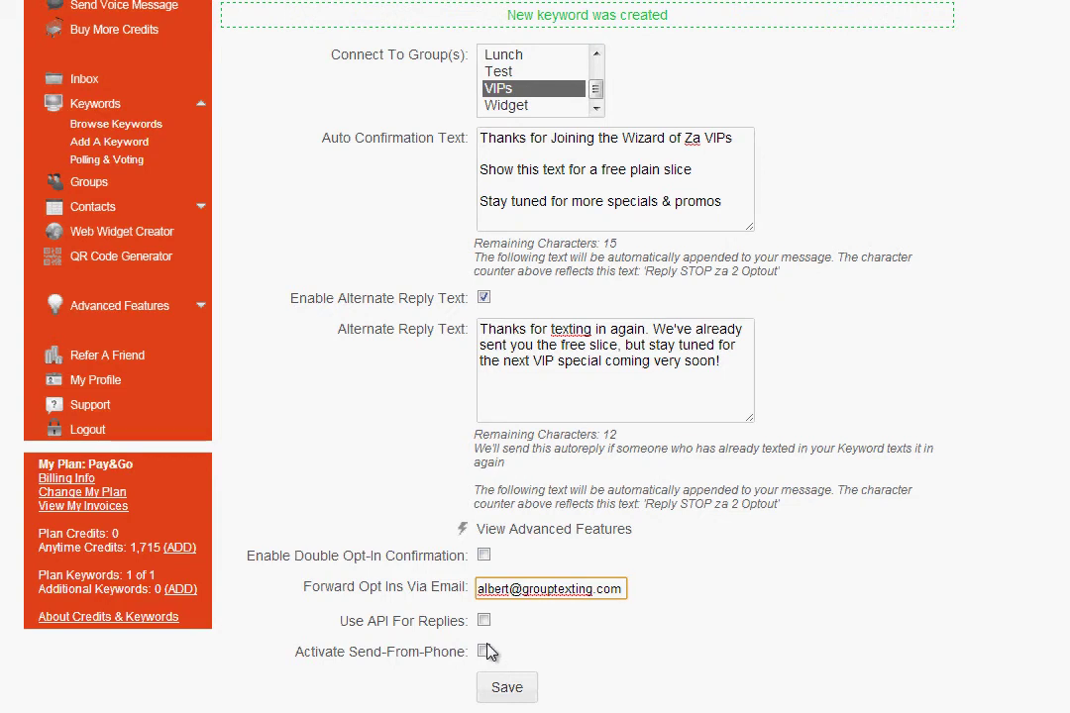
{"action": "left_click", "coordinate": [485, 651]}
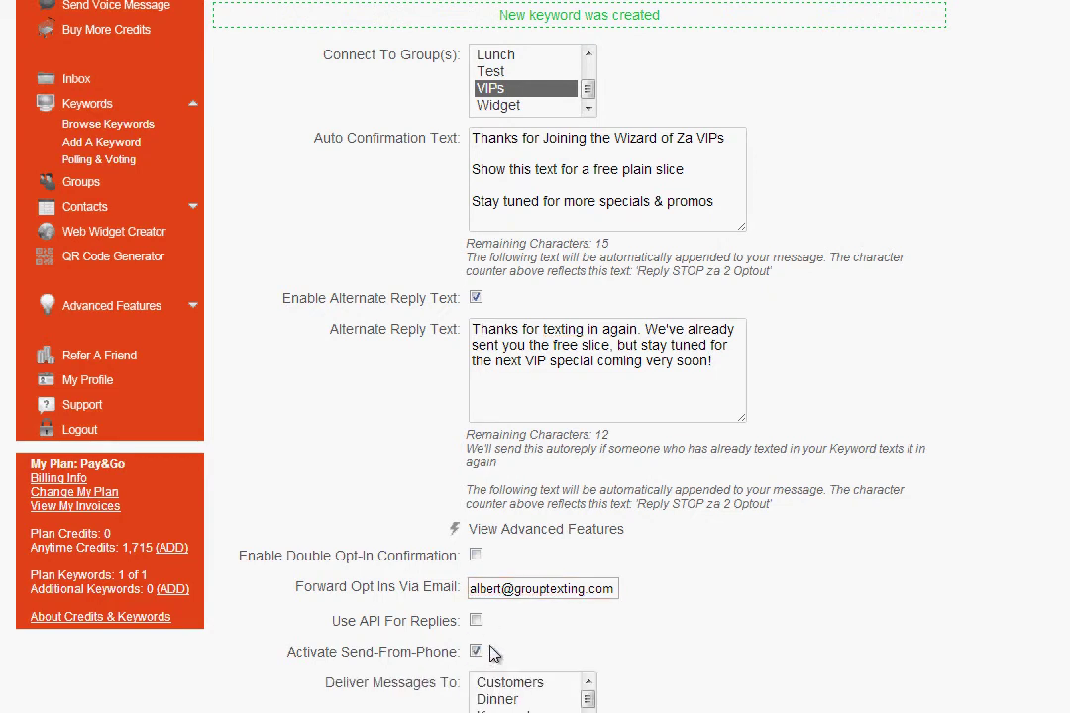
- Choose VIPs as the Send-From-Phone delivery group, then switch Send-From-Phone back off
{"action": "scroll", "coordinate": [508, 628], "scroll_direction": "down", "scroll_amount": 3}
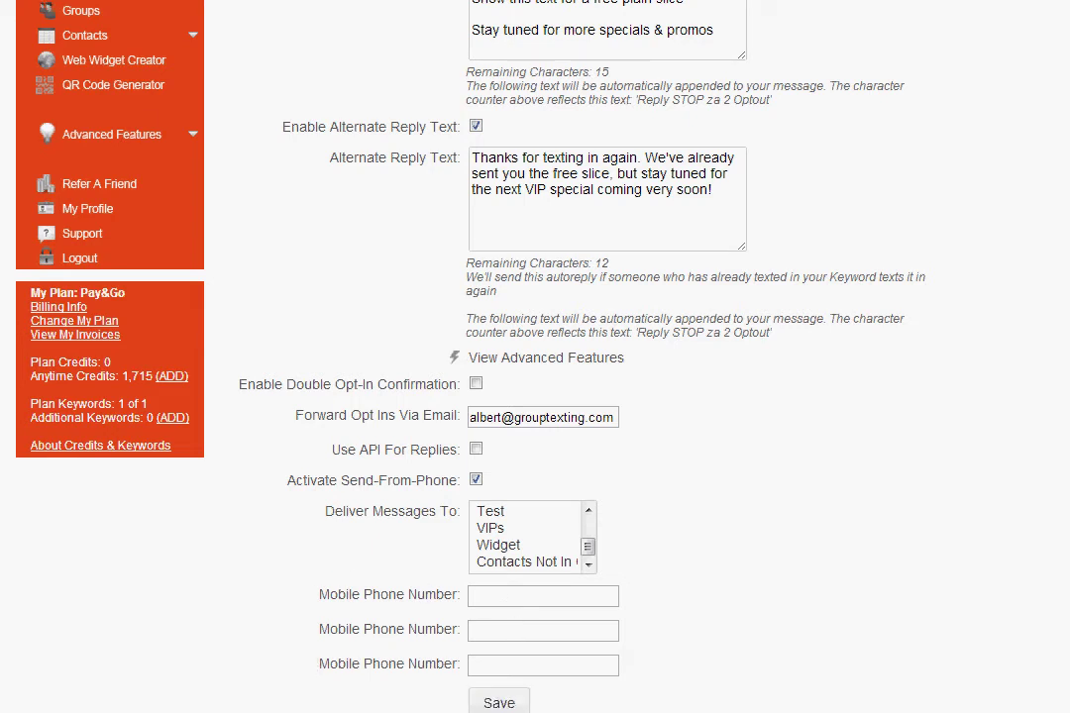
{"action": "scroll", "coordinate": [5, 6], "scroll_direction": "down", "scroll_amount": 1}
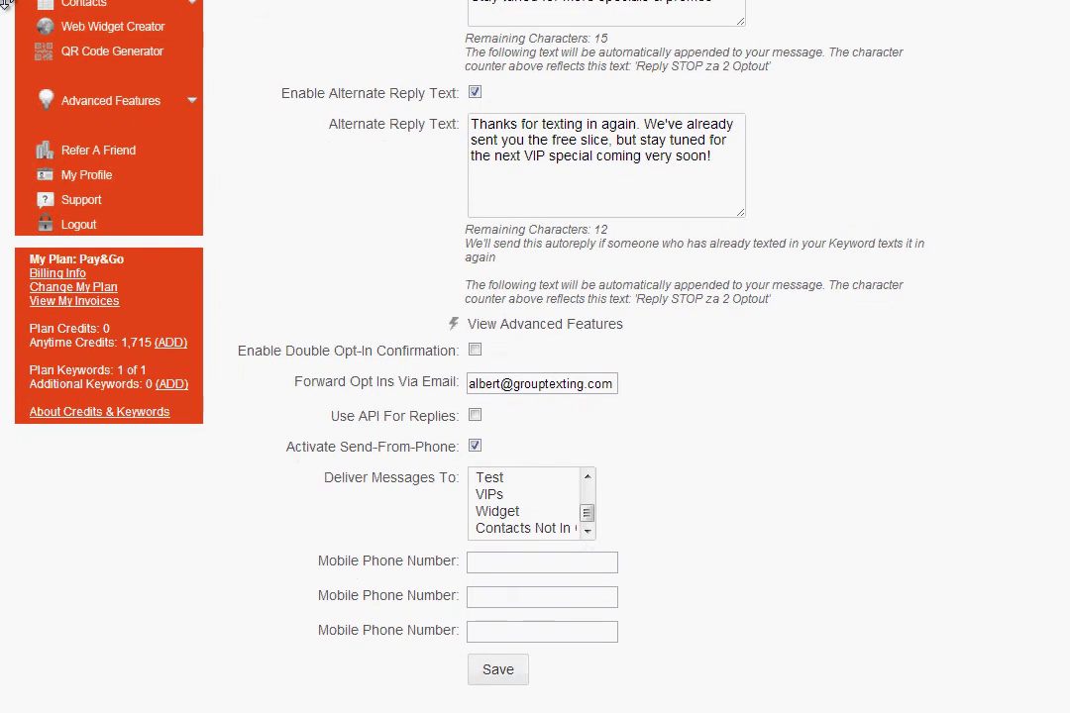
{"action": "left_click", "coordinate": [510, 496]}
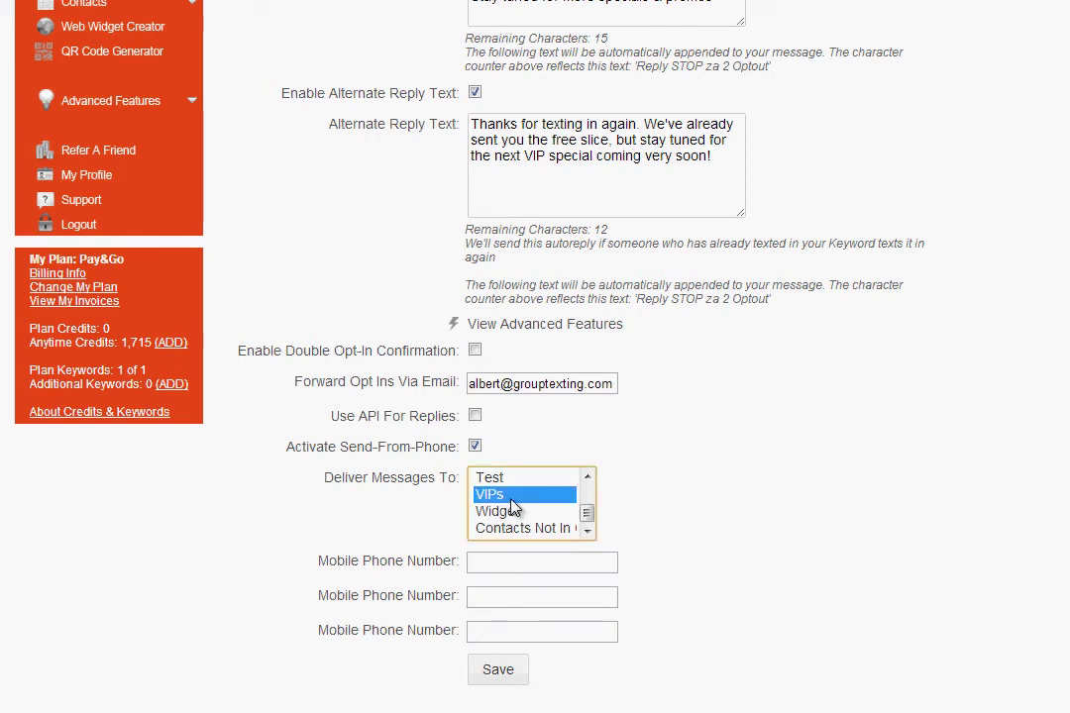
{"action": "left_click", "coordinate": [535, 573]}
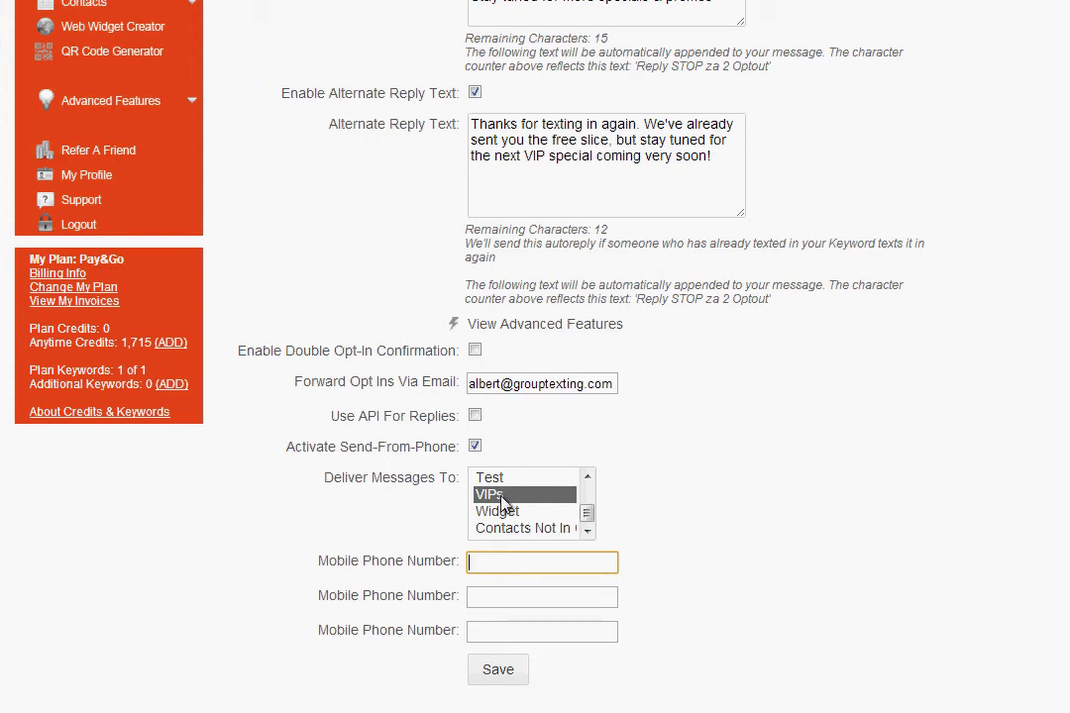
{"action": "left_click", "coordinate": [475, 448]}
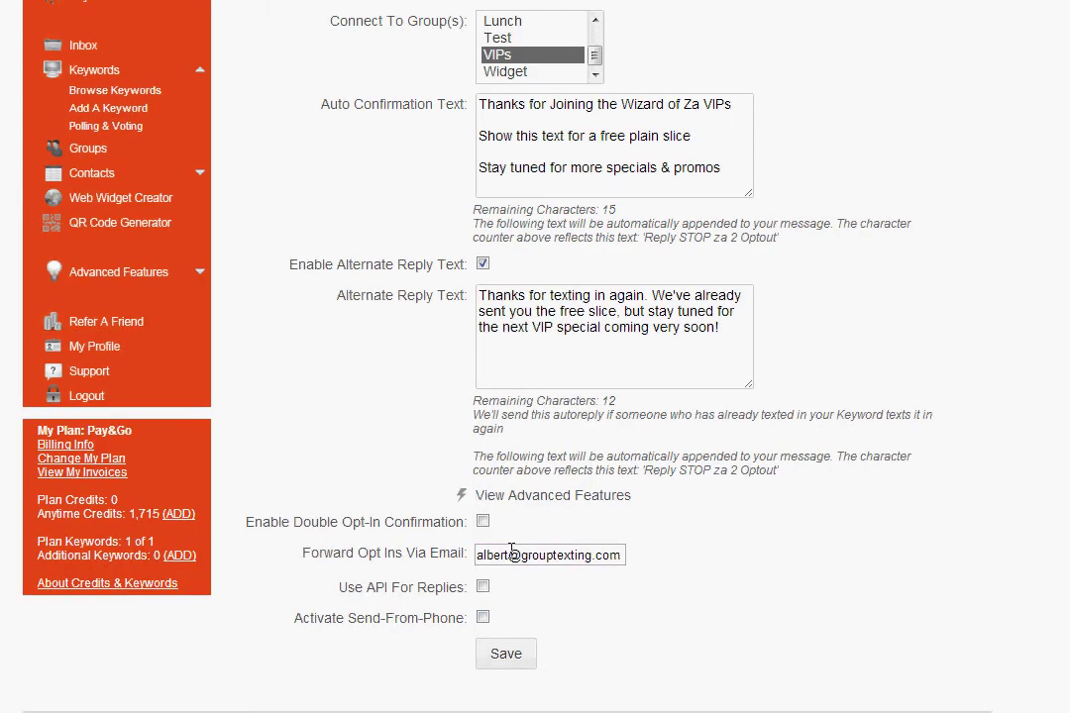
- Clear the opt-in forwarding email, collapse the advanced options, and save the za keyword
{"action": "triple_click", "coordinate": [591, 554]}
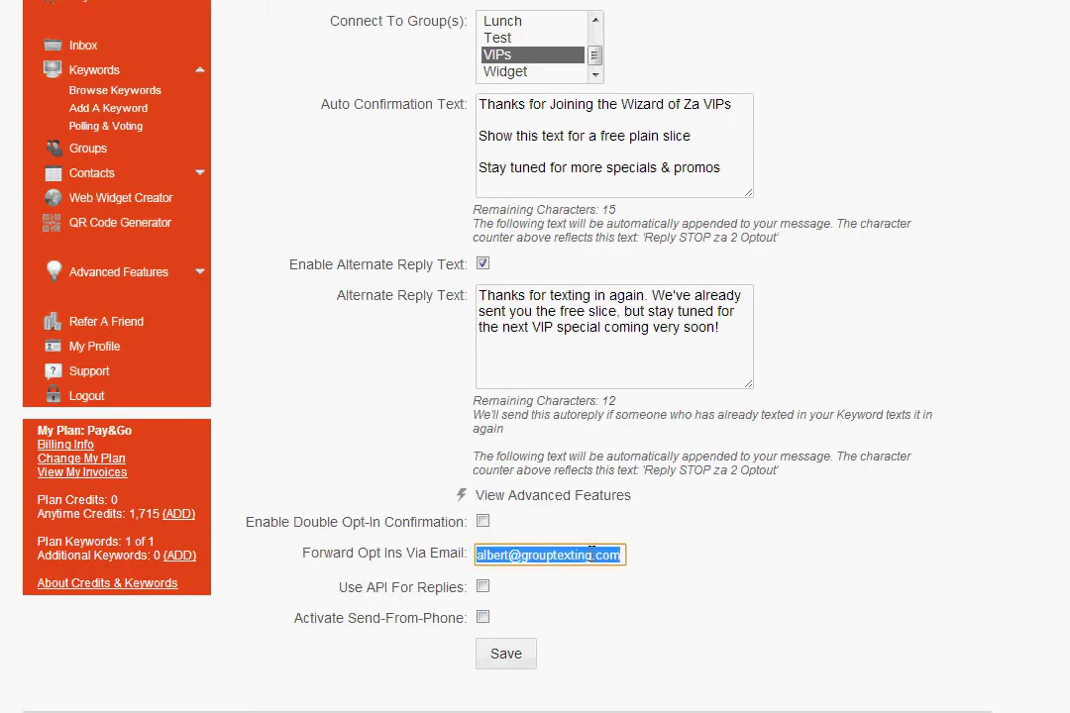
{"action": "key", "text": "BackSpace"}
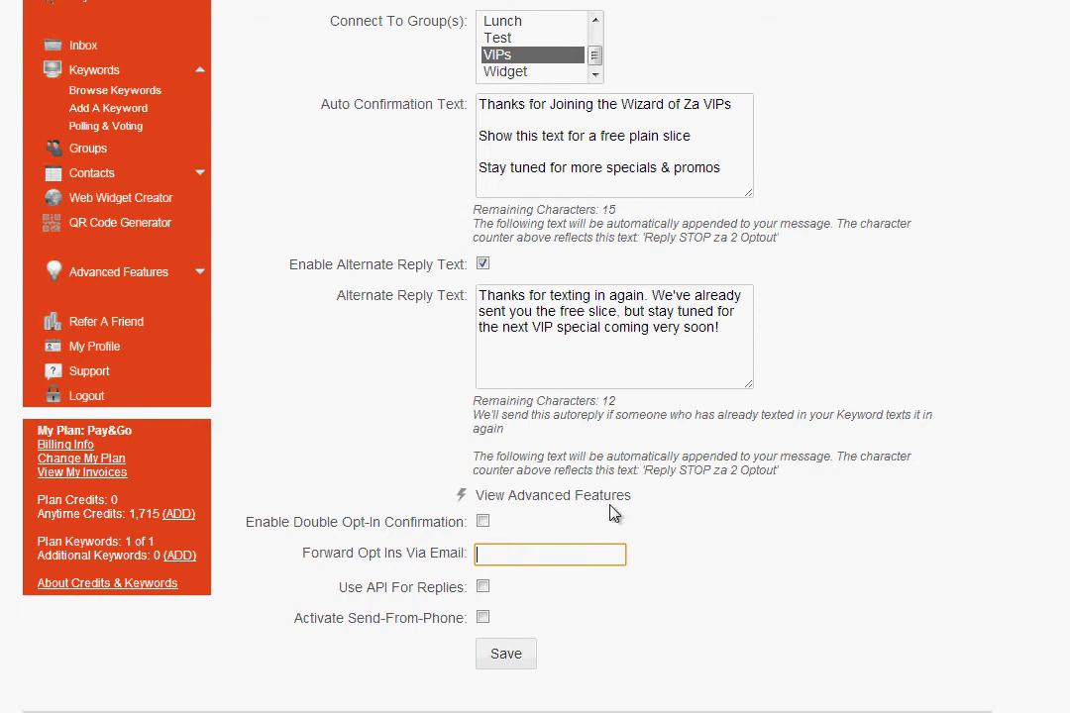
{"action": "left_click", "coordinate": [508, 496]}
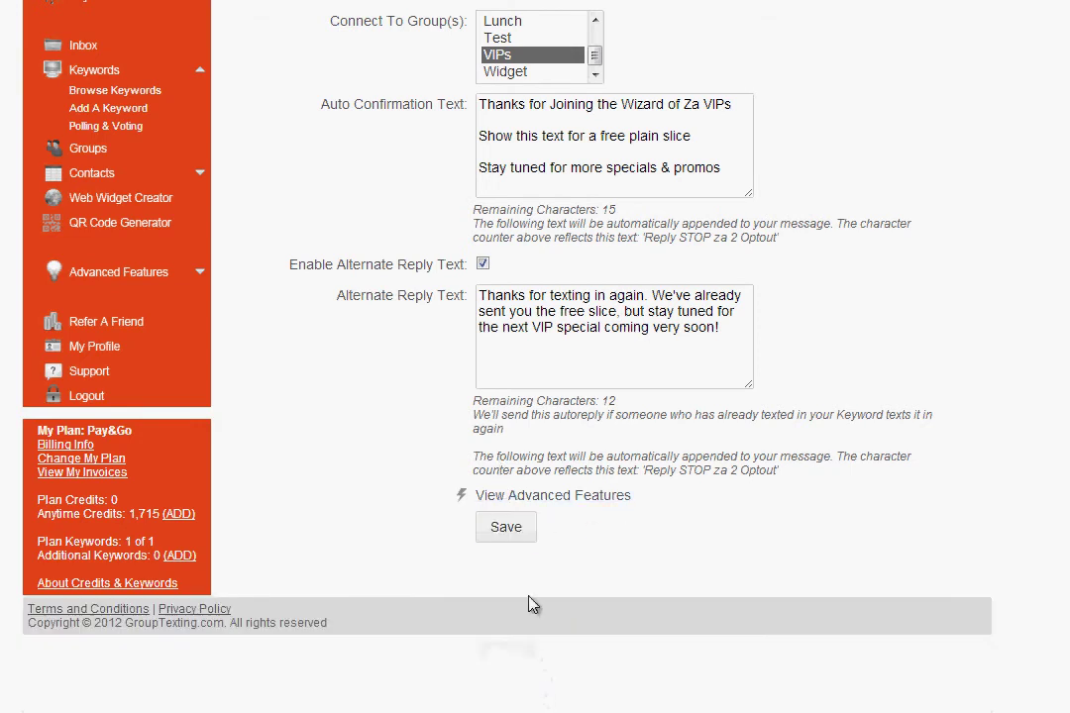
{"action": "left_click", "coordinate": [507, 528]}
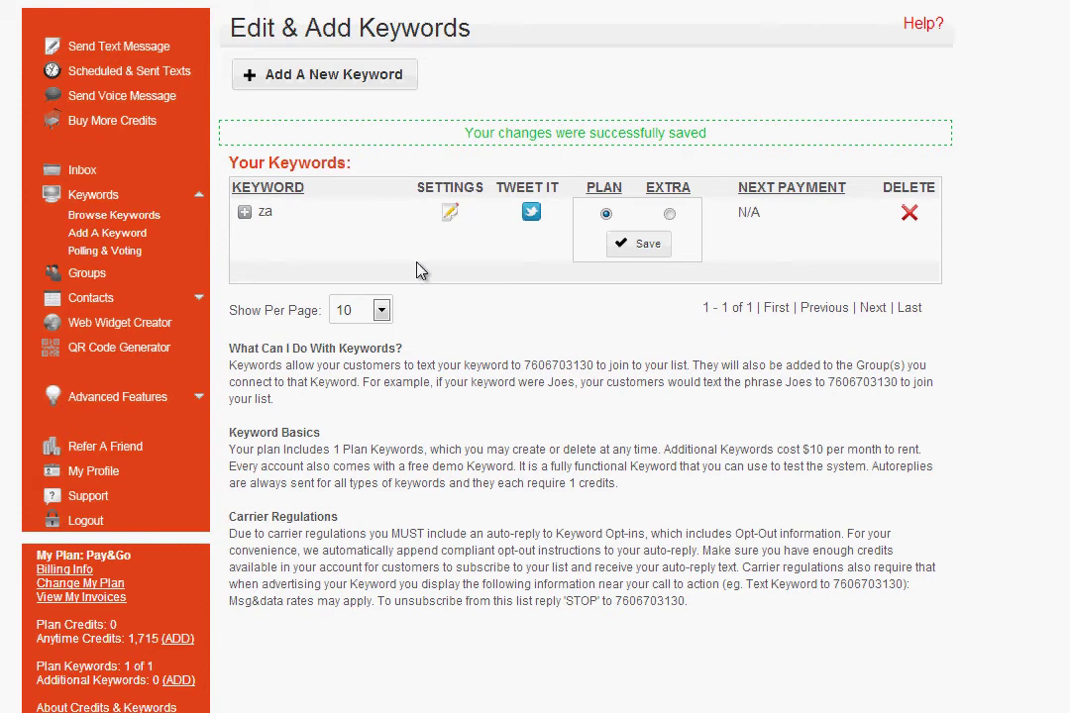
{"action": "left_click", "coordinate": [452, 218]}
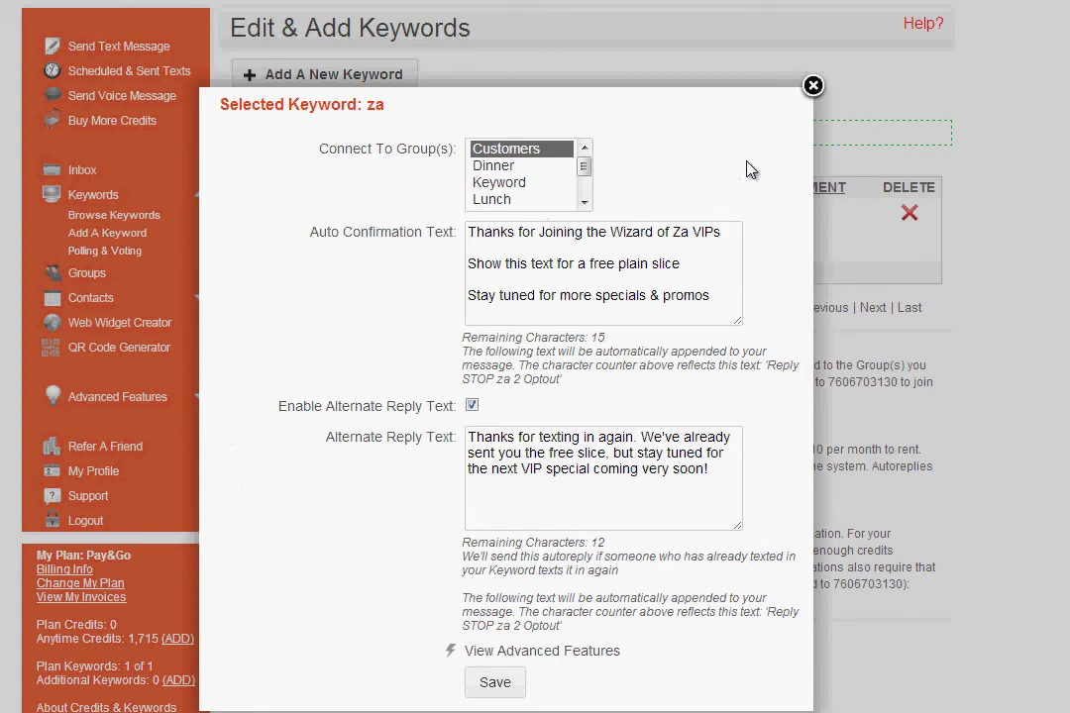
{"action": "left_click", "coordinate": [813, 88]}
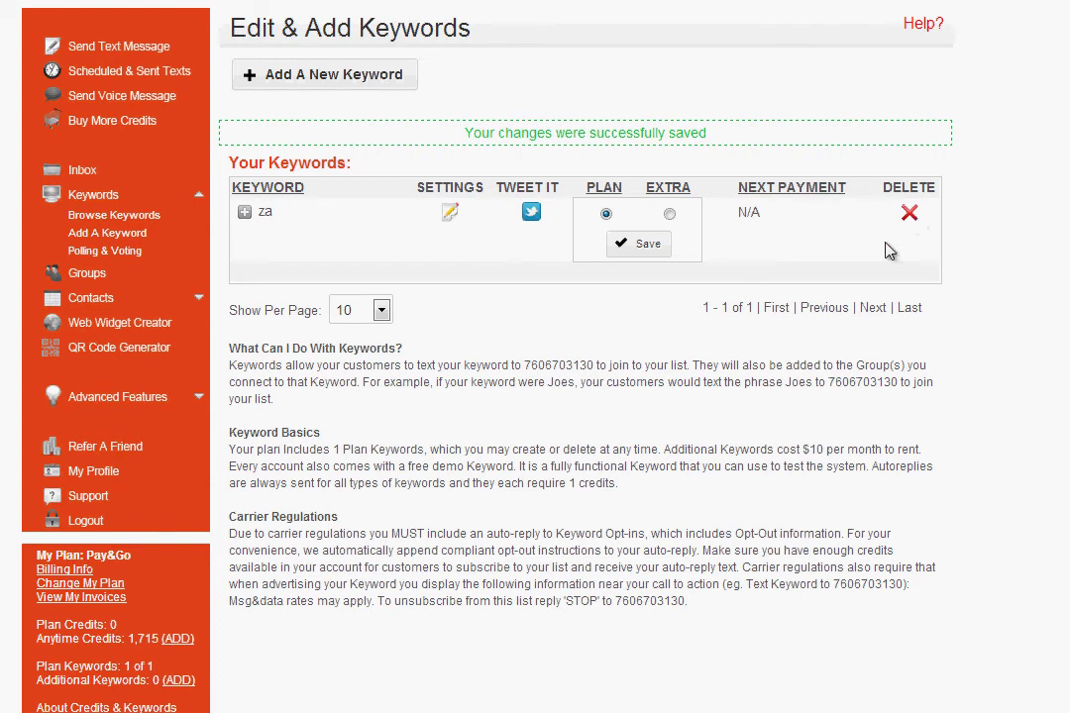
- Expand the za keyword row and choose Add Sub Keyword
{"action": "left_click", "coordinate": [245, 212]}
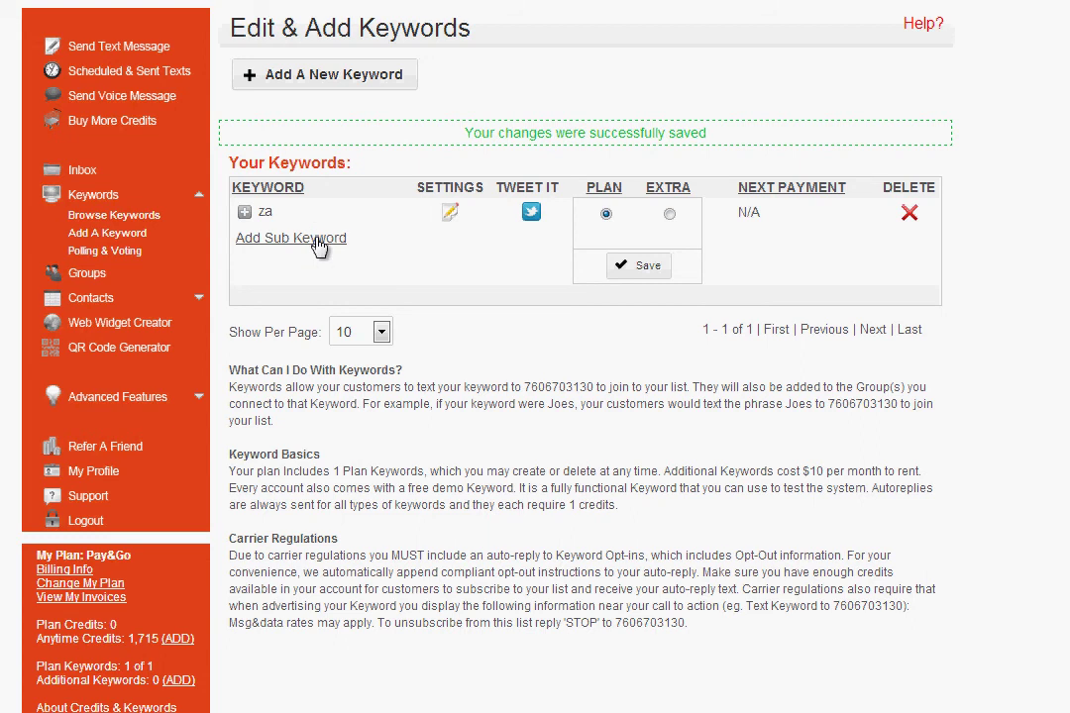
{"action": "left_click", "coordinate": [317, 239]}
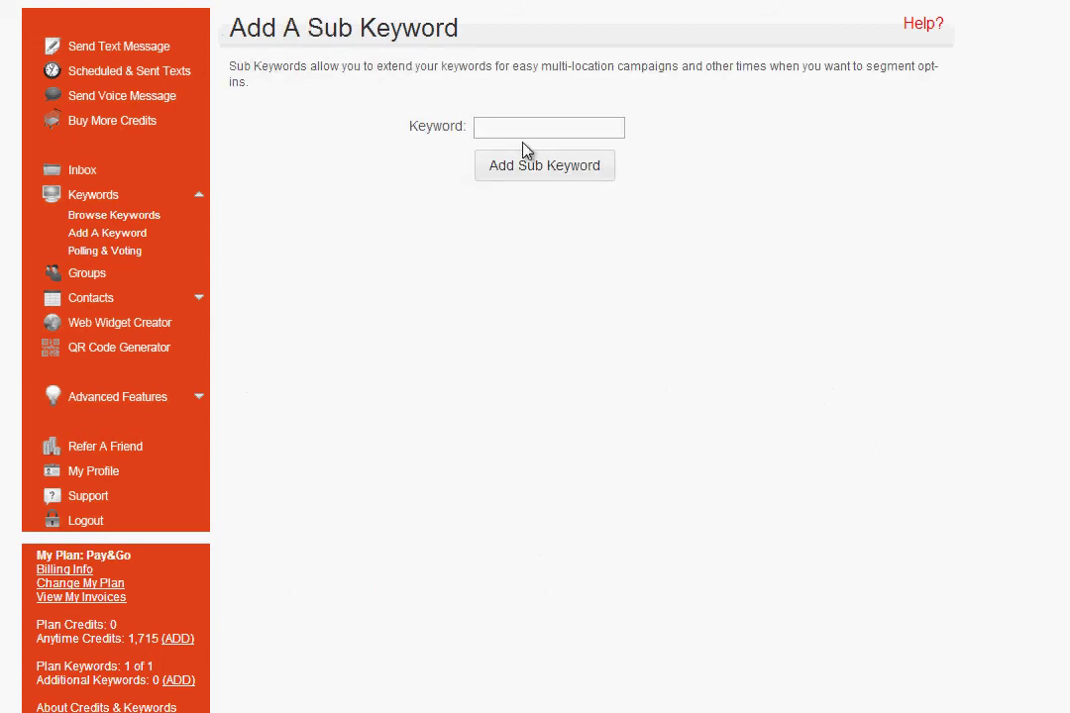
- Enter 'Lunch' as the sub keyword name
{"action": "left_click", "coordinate": [525, 133]}
{"action": "type", "text": "Lunch"}
- Create Lunch linked to Customers and Lunch, paste a Wizard of Za Lunch specials confirmation, enable alternate reply
{"action": "left_click", "coordinate": [543, 172]}
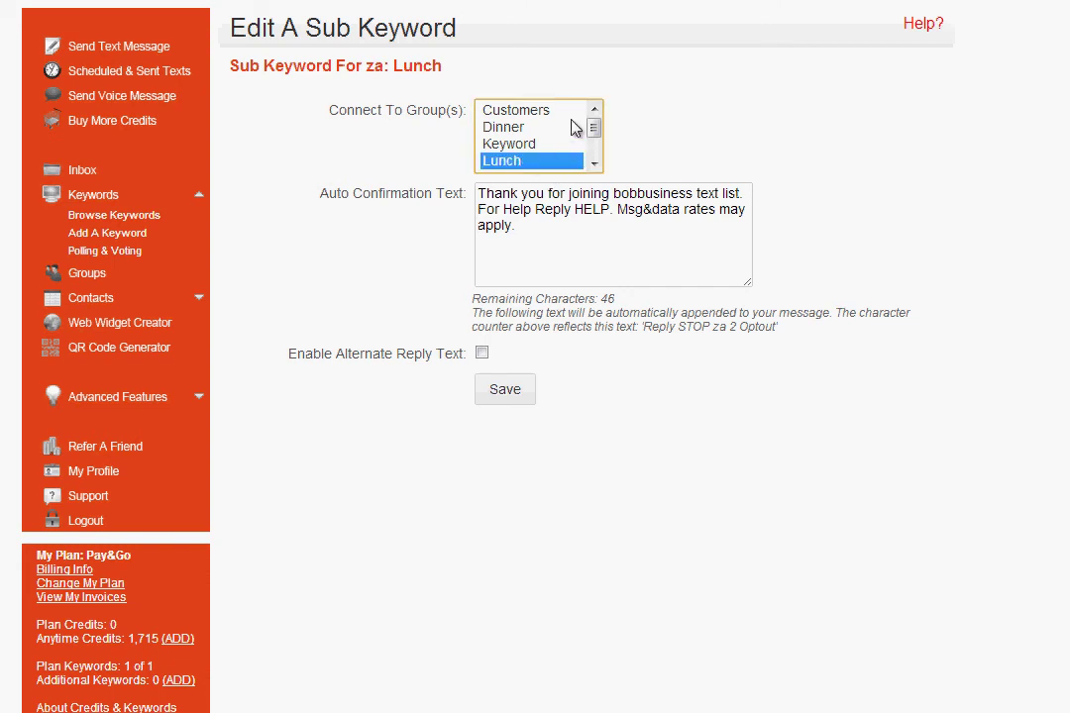
{"action": "left_click", "coordinate": [525, 111], "text": "ctrl"}
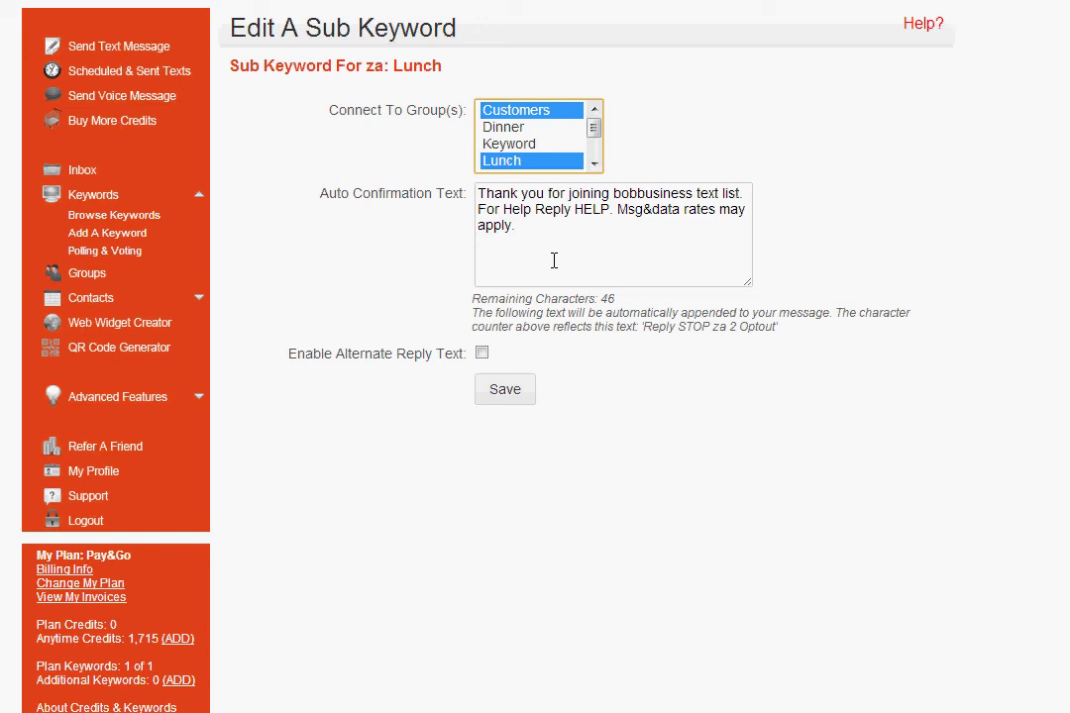
{"action": "left_click", "coordinate": [553, 260]}
{"action": "key", "text": "ctrl+a"}
{"action": "type", "text": "Thanks for joining Wizard of Za Lunch specials. Stay tuned for great deals sent directly to your phone."}
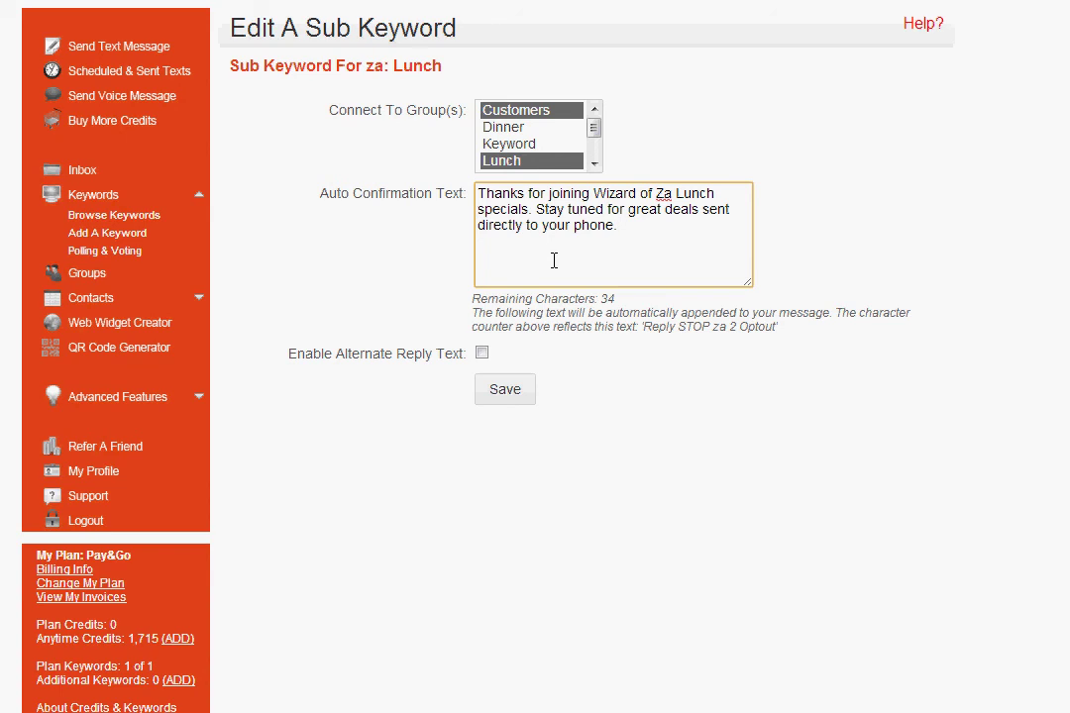
{"action": "left_click", "coordinate": [483, 355]}
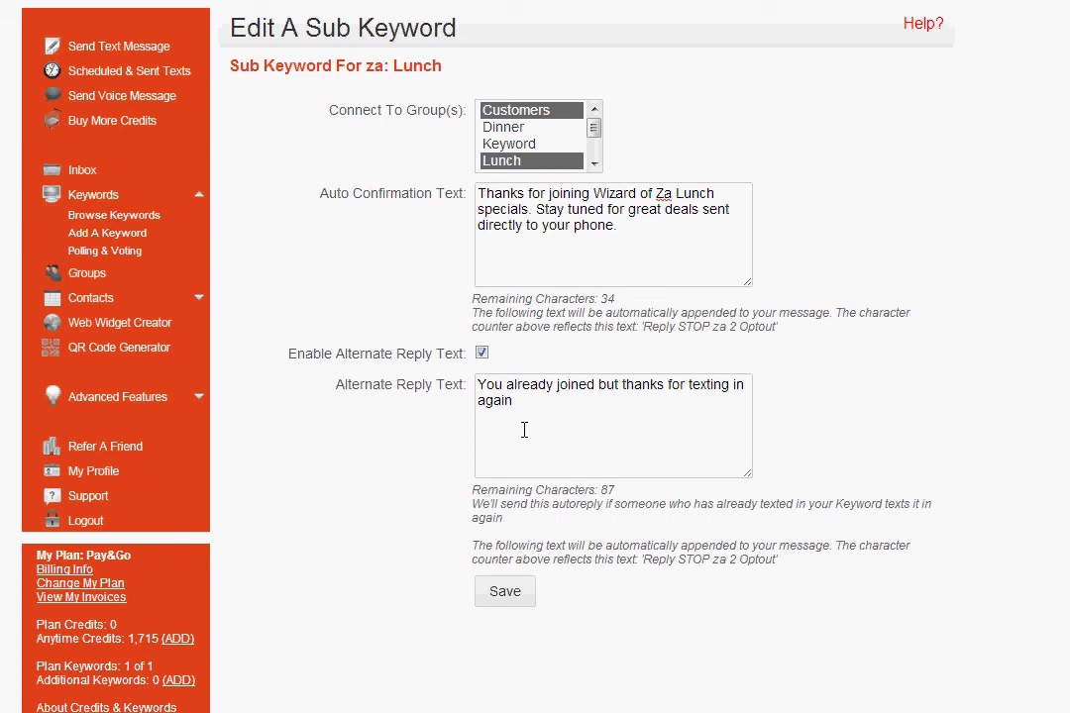
- Untick Enable Alternate Reply Text for the Lunch sub keyword
{"action": "left_click", "coordinate": [483, 353]}
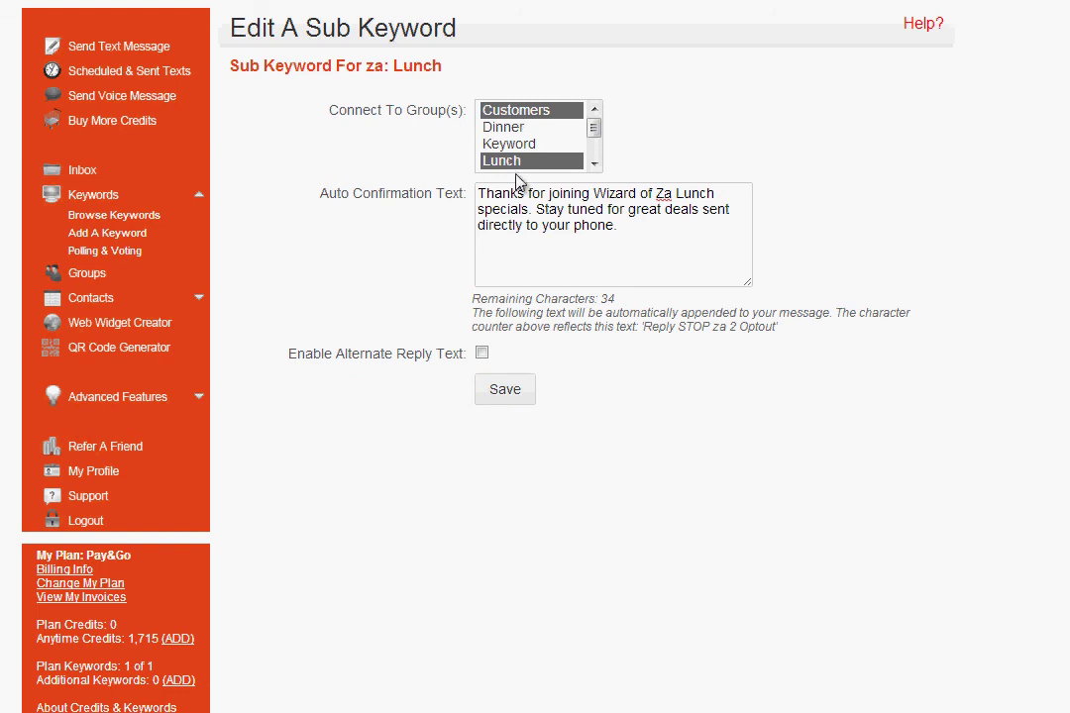
- Save the Lunch sub keyword and check it is listed under za in the keywords list
{"action": "left_click", "coordinate": [523, 389]}
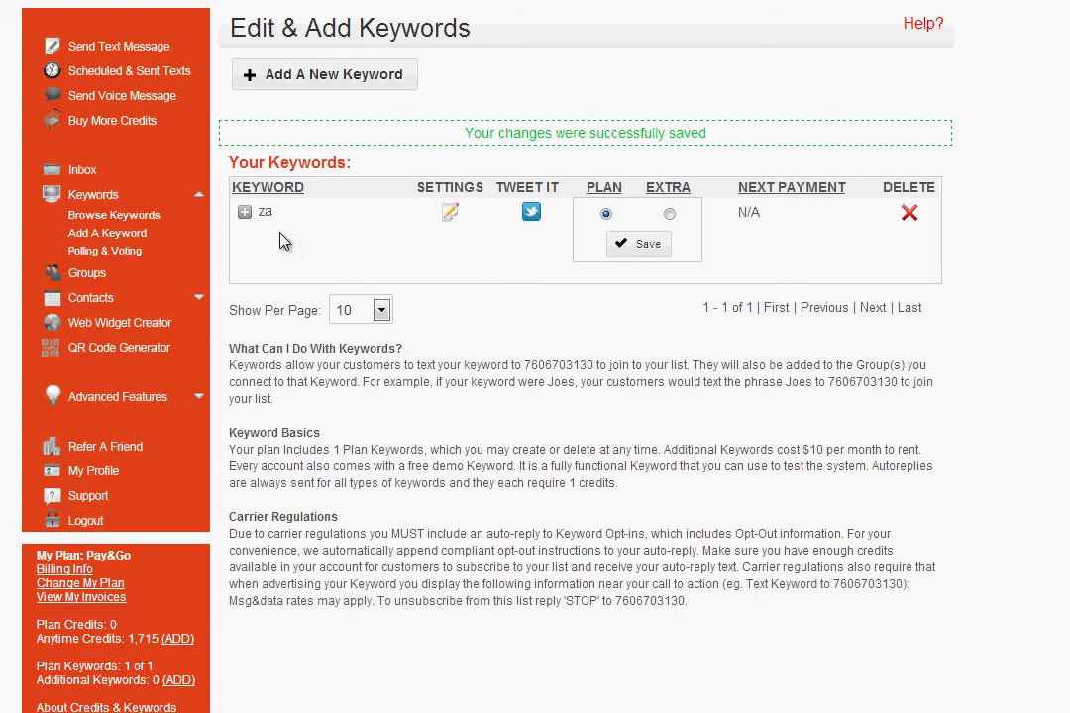
{"action": "left_click", "coordinate": [243, 212]}
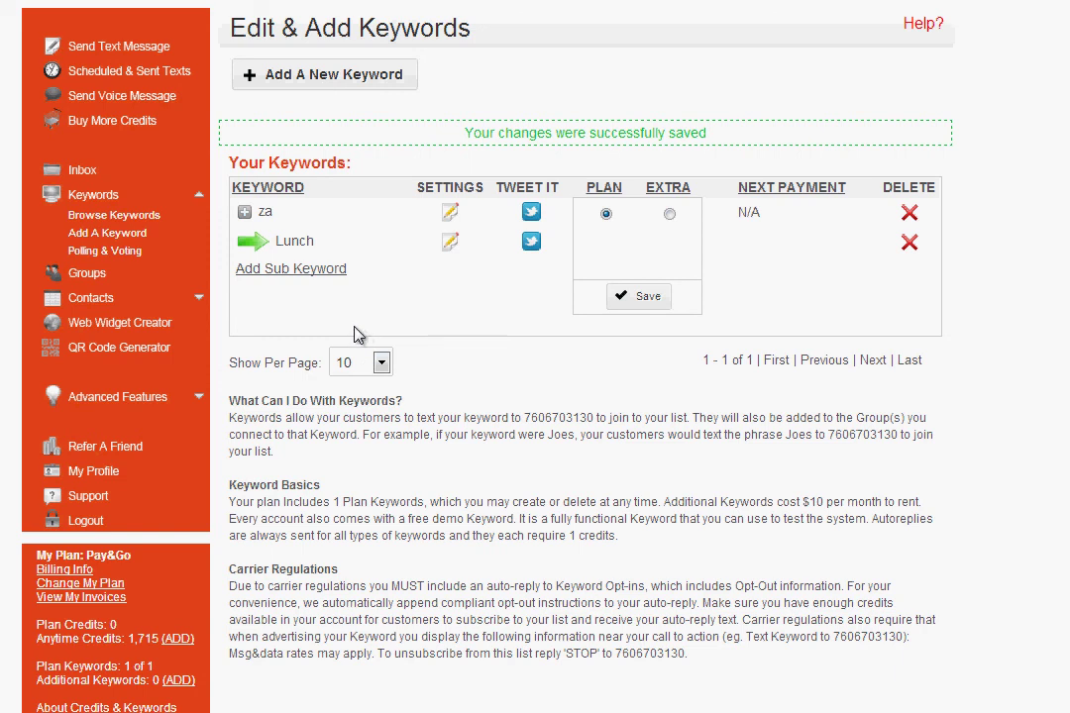
{"action": "left_click", "coordinate": [295, 278]}
- Create the 'Dinner' sub keyword, link the Dinner group, paste the Wizard of Za Dinner confirmation, and save
{"action": "left_click", "coordinate": [561, 129]}
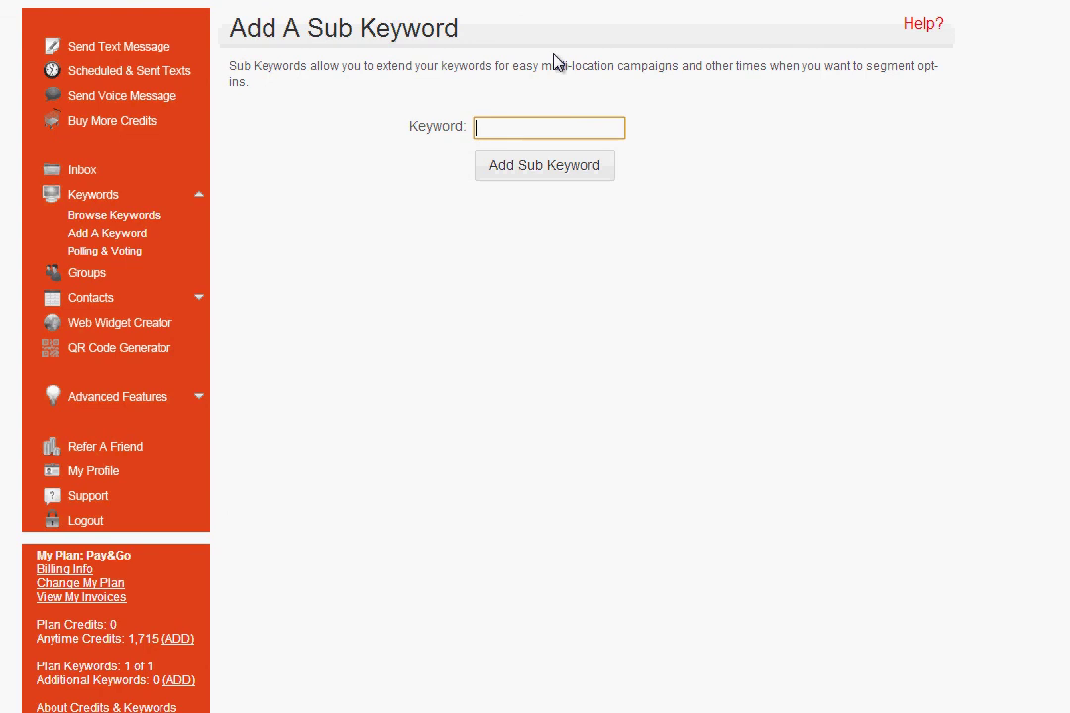
{"action": "type", "text": "Dinner"}
{"action": "left_click", "coordinate": [592, 170]}
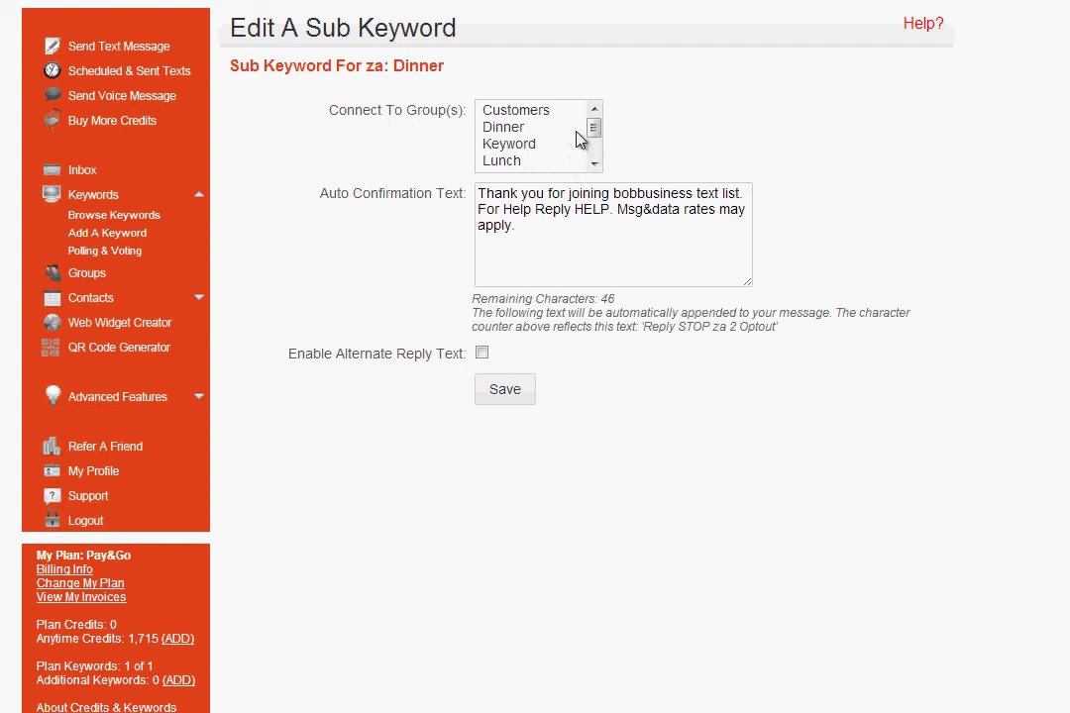
{"action": "left_click", "coordinate": [572, 137]}
{"action": "left_click_drag", "start_coordinate": [570, 227], "coordinate": [55, 151]}
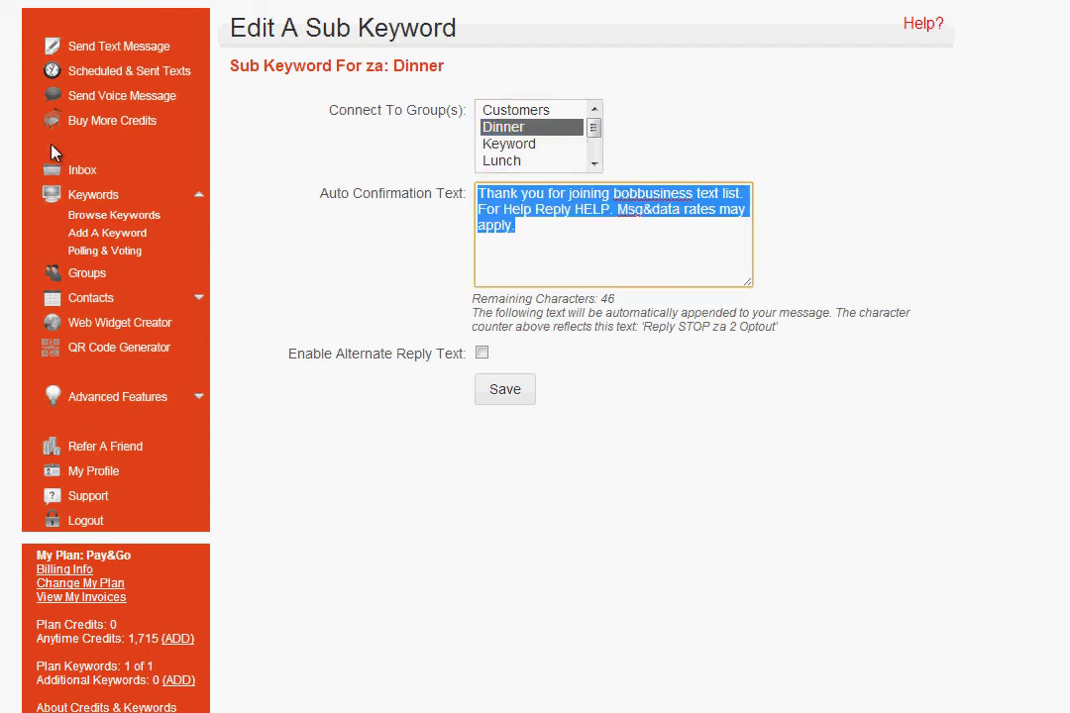
{"action": "type", "text": "Thanks for Joining Wizard of Za Dinner specials. Stay tuned for great dinner deals for the whole family!"}
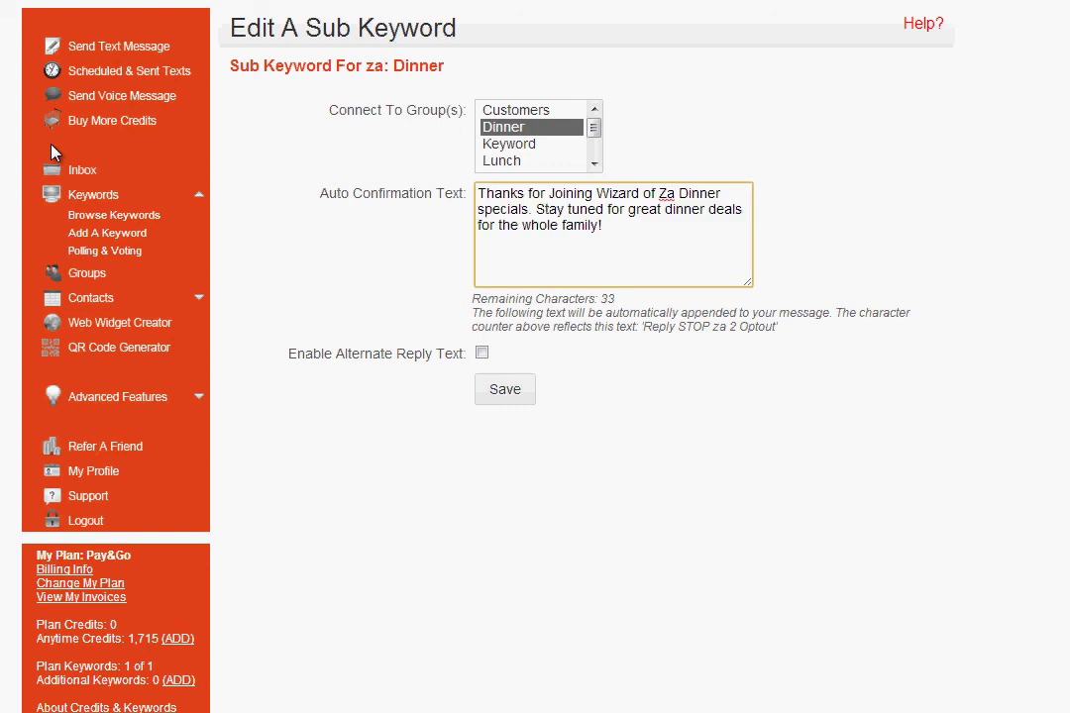
{"action": "left_click", "coordinate": [497, 399]}
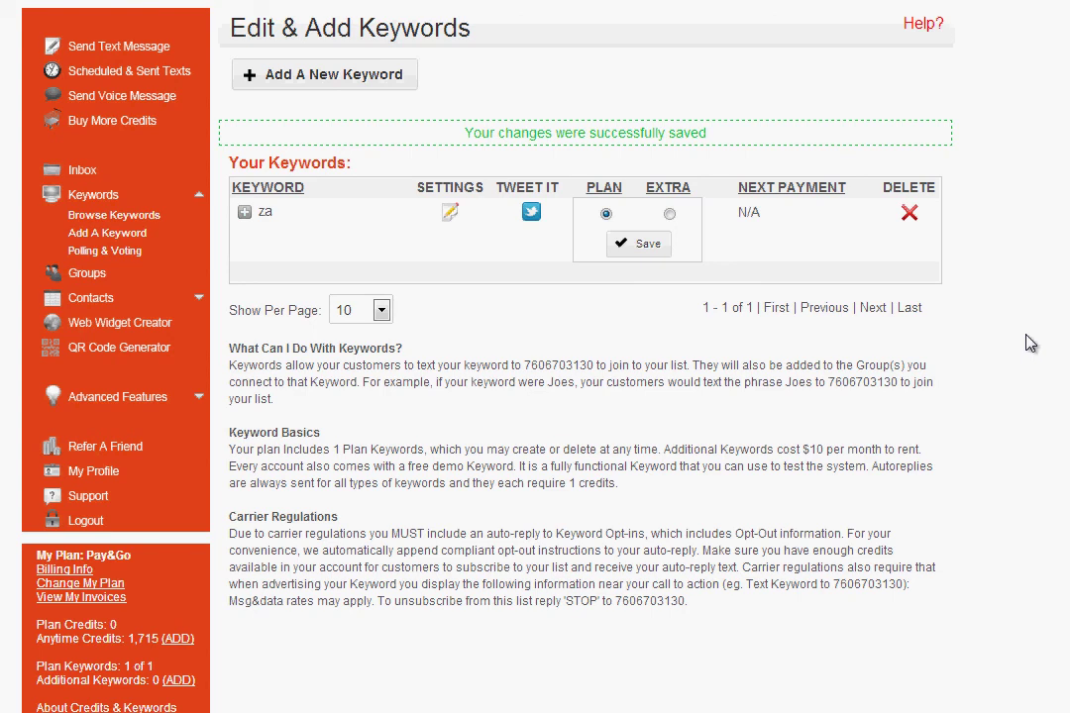
{"action": "left_click", "coordinate": [243, 212]}
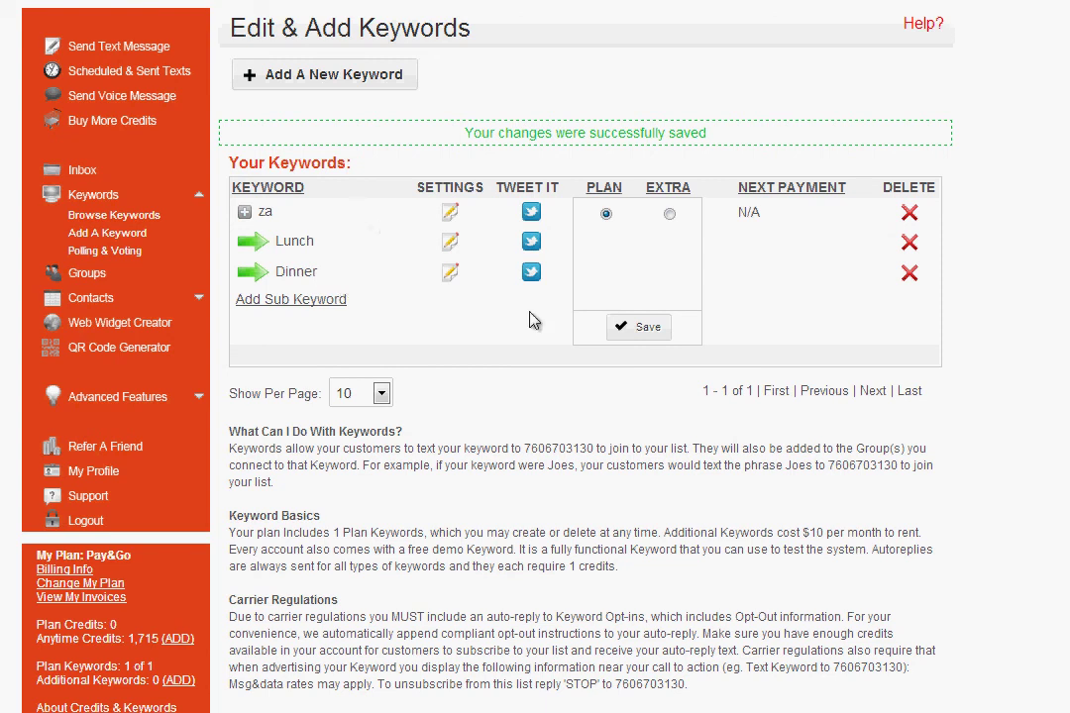
{"action": "double_click", "coordinate": [576, 448]}
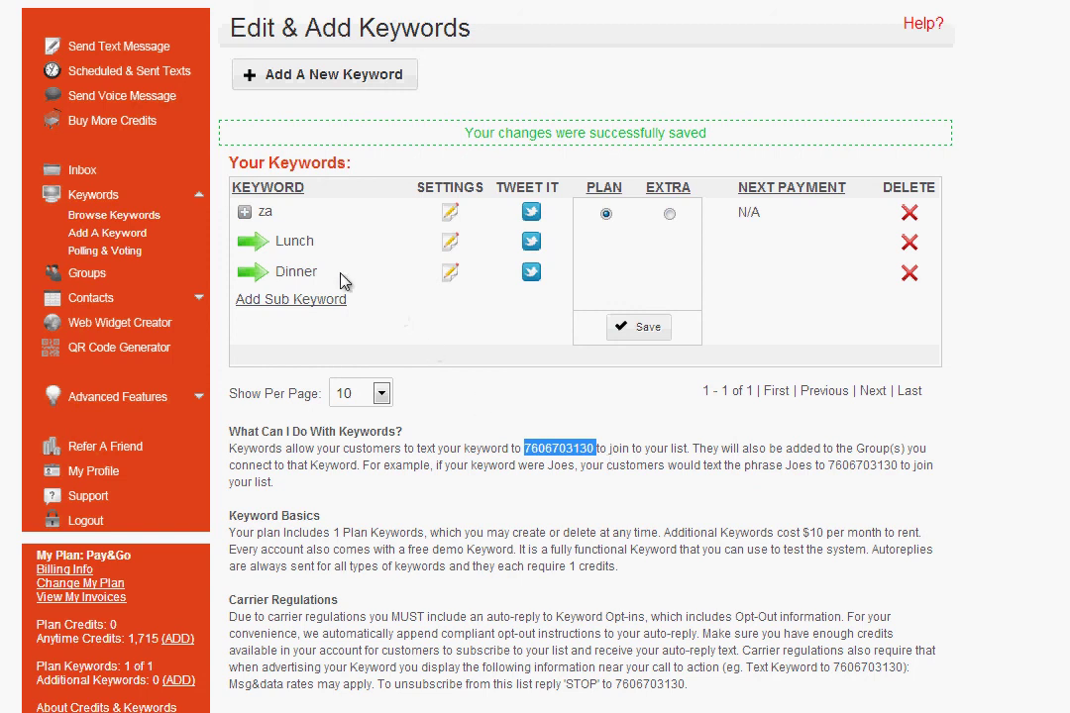
{"action": "left_click", "coordinate": [244, 212]}
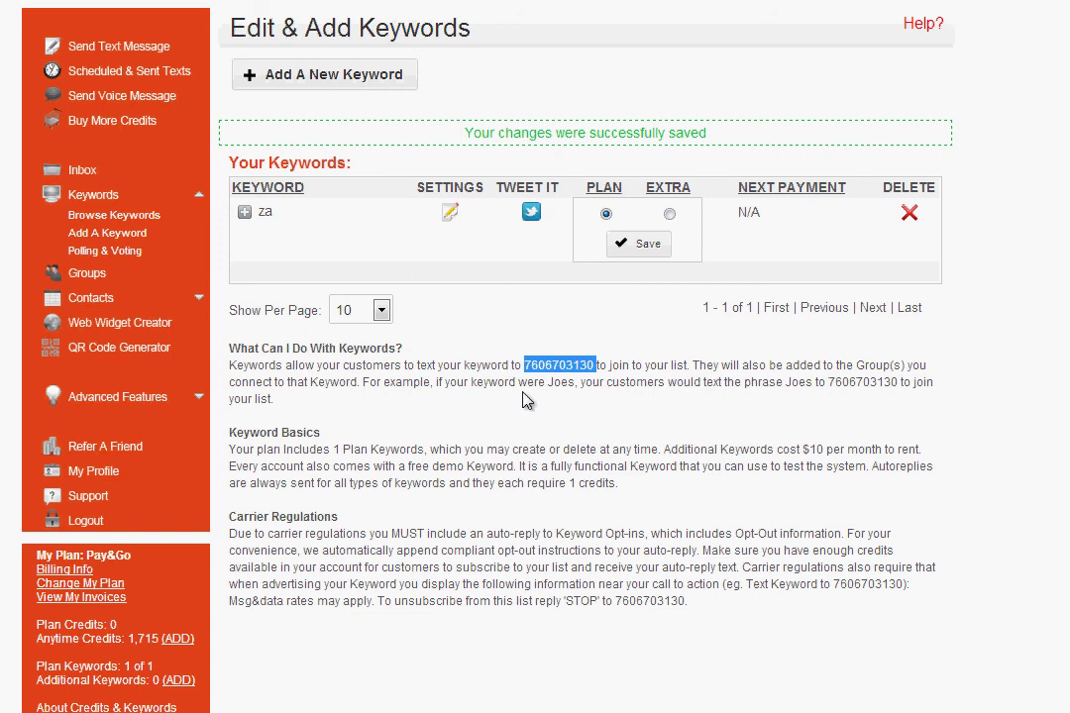
{"action": "left_click", "coordinate": [451, 212]}
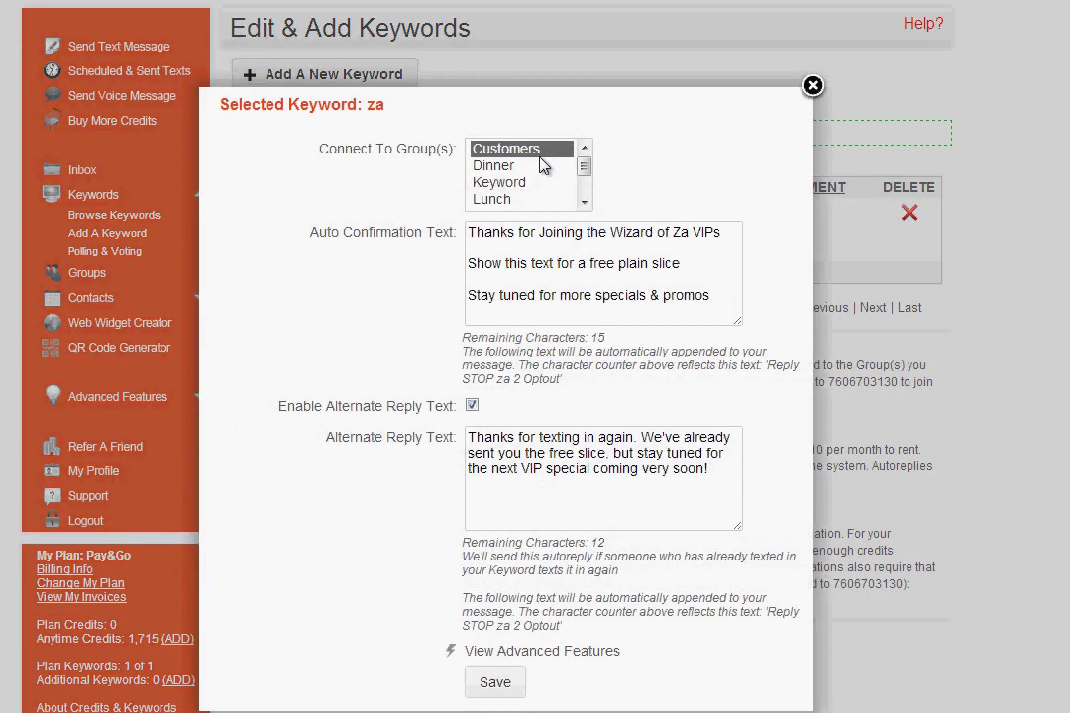
{"action": "left_click", "coordinate": [585, 206]}
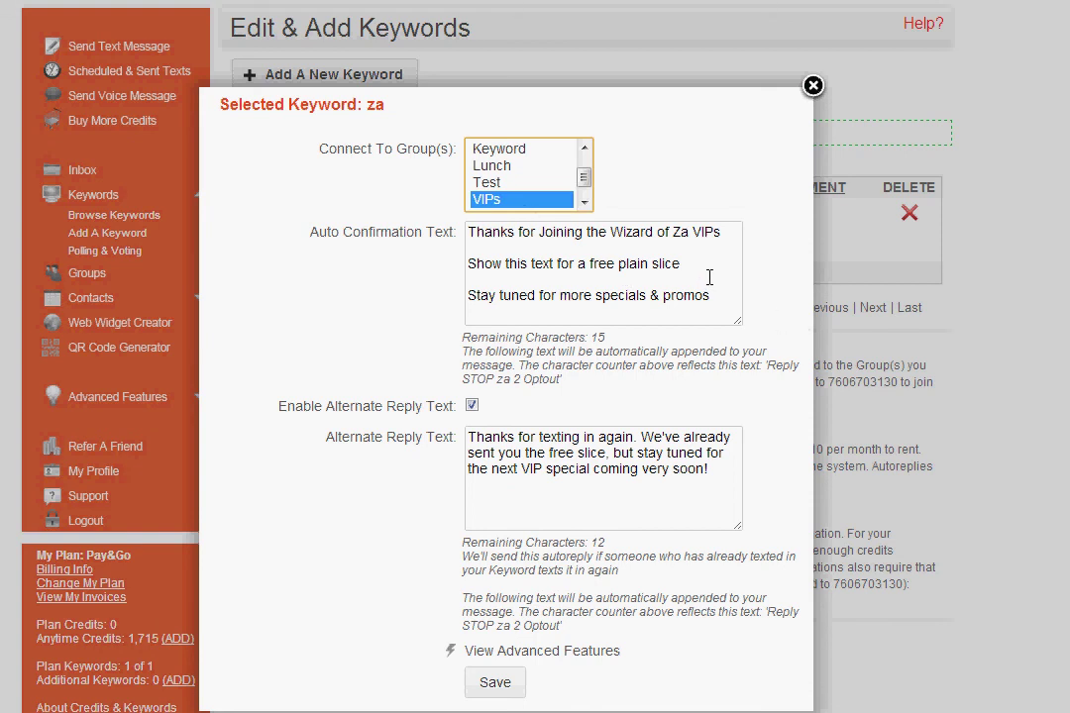
{"action": "left_click", "coordinate": [812, 86]}
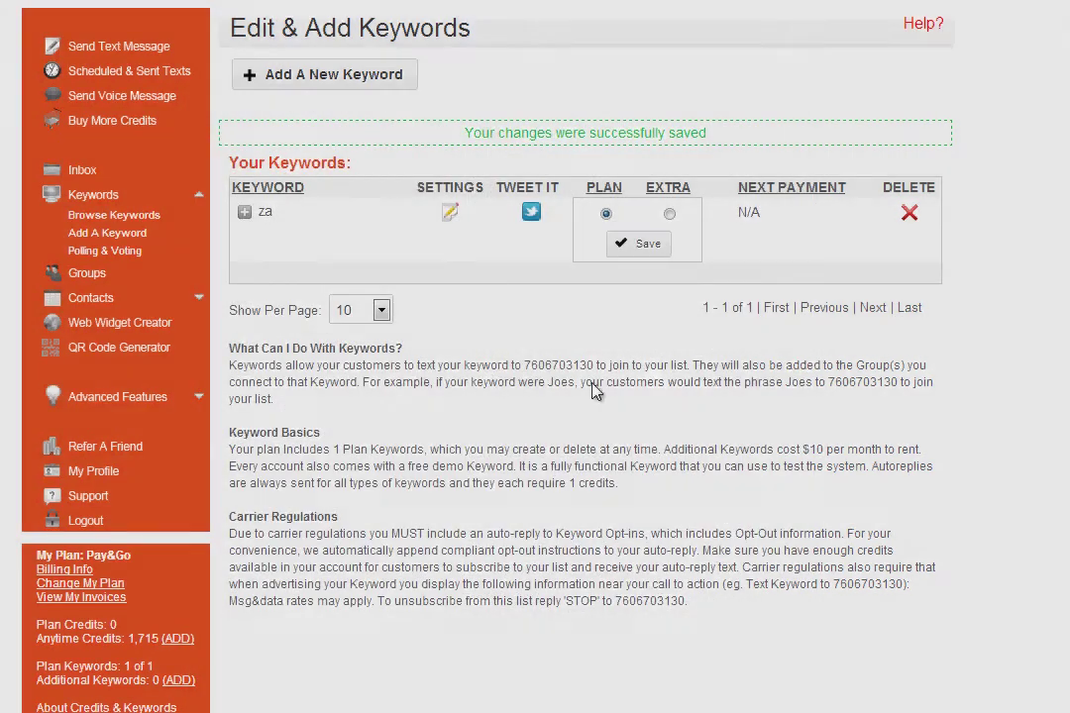